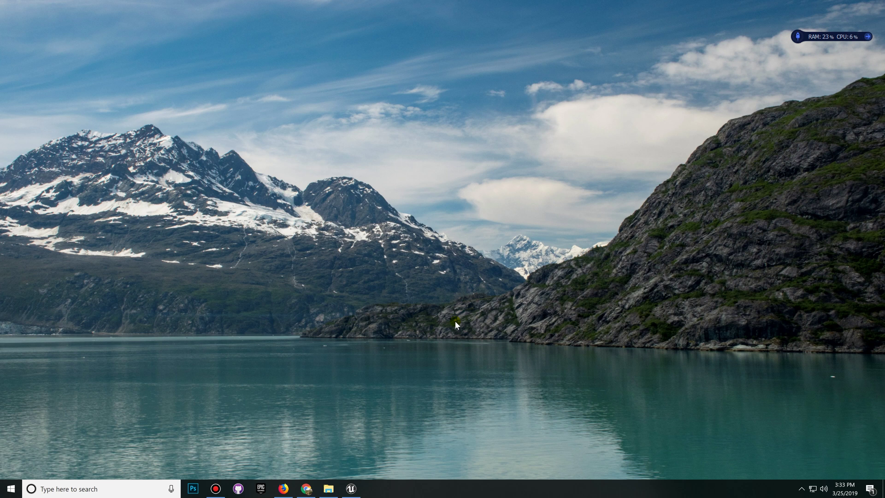
Restore the Firefox window showing the GitHub sign-up page from the taskbar
mouse_move(350, 492)
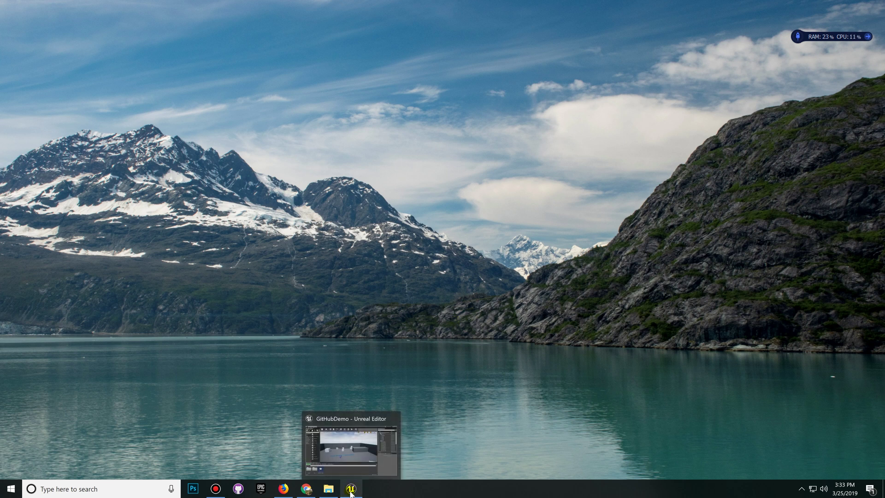
click(284, 489)
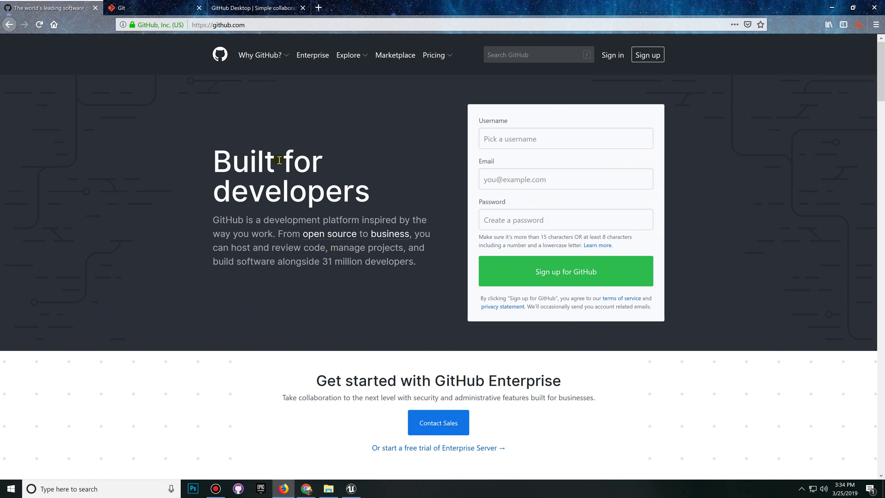
Select the github.com address in Firefox's address bar
click(257, 27)
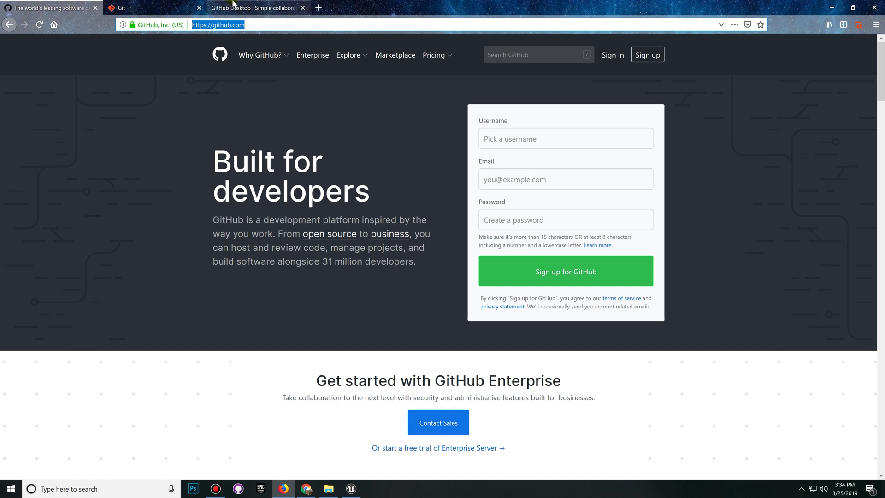
click(152, 7)
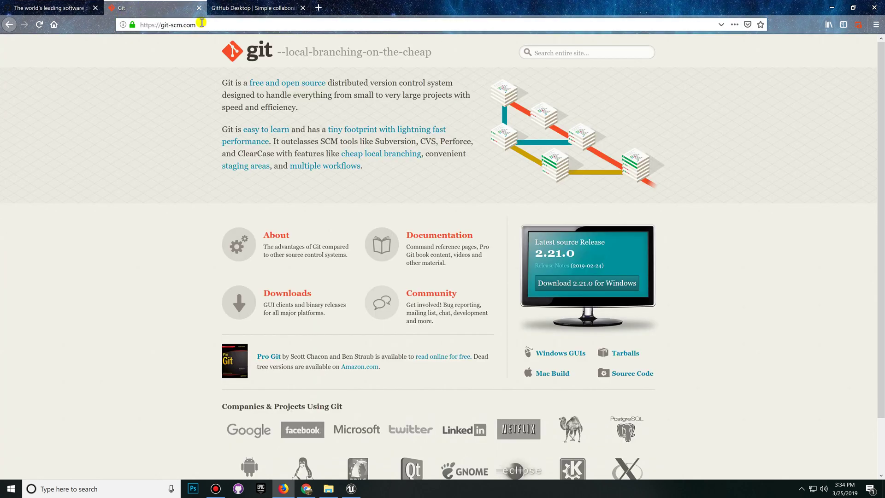
drag(196, 25, 140, 25)
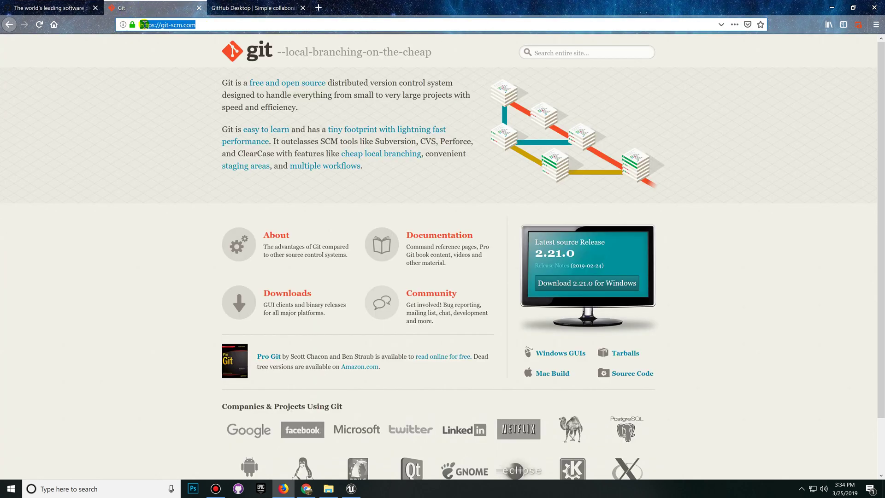
click(198, 25)
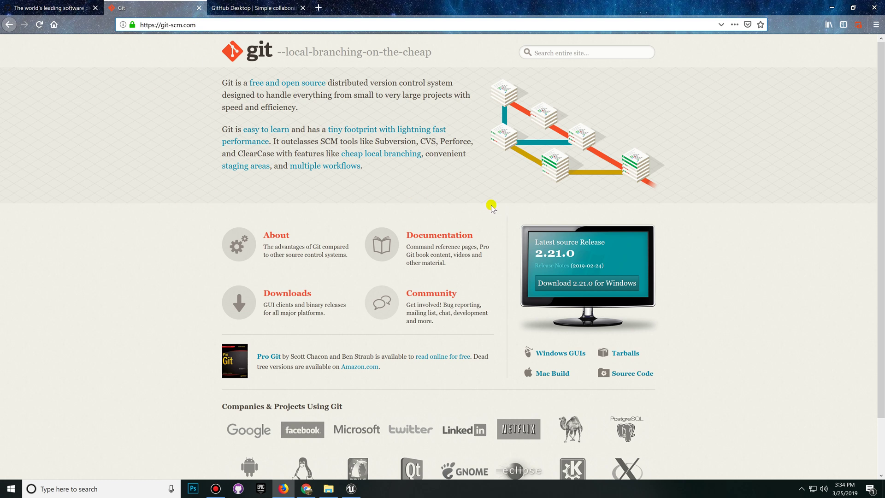
click(637, 288)
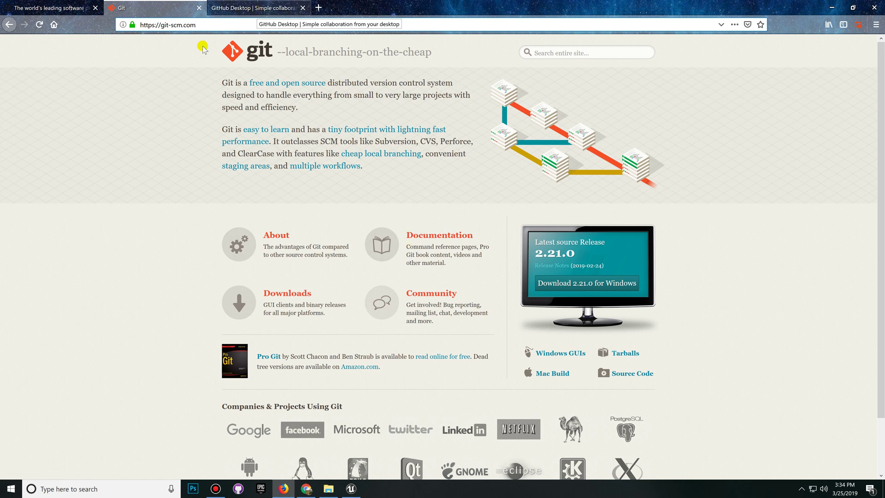
View the desktop.github.com page and scroll through its download options
click(251, 10)
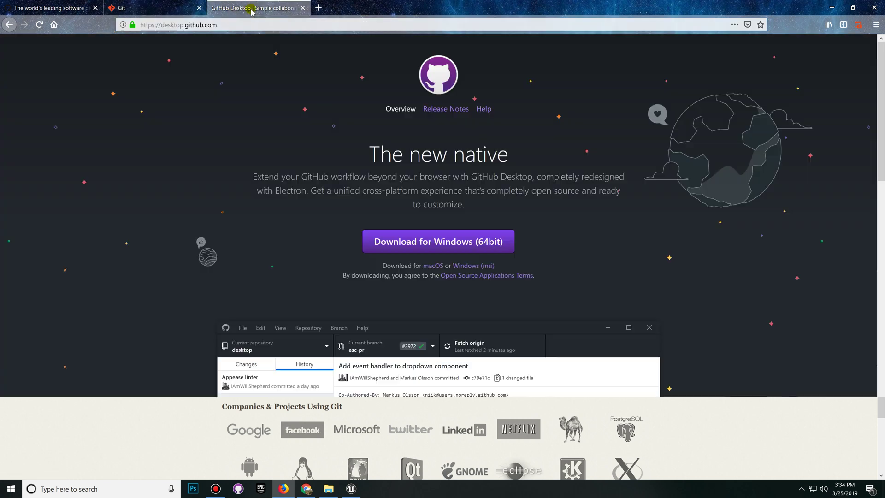
drag(162, 25, 235, 24)
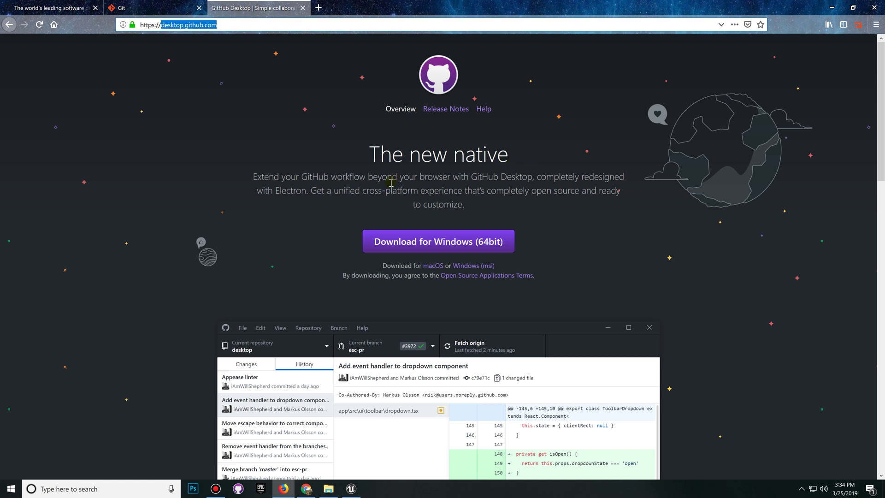
scroll(553, 240, down, 3)
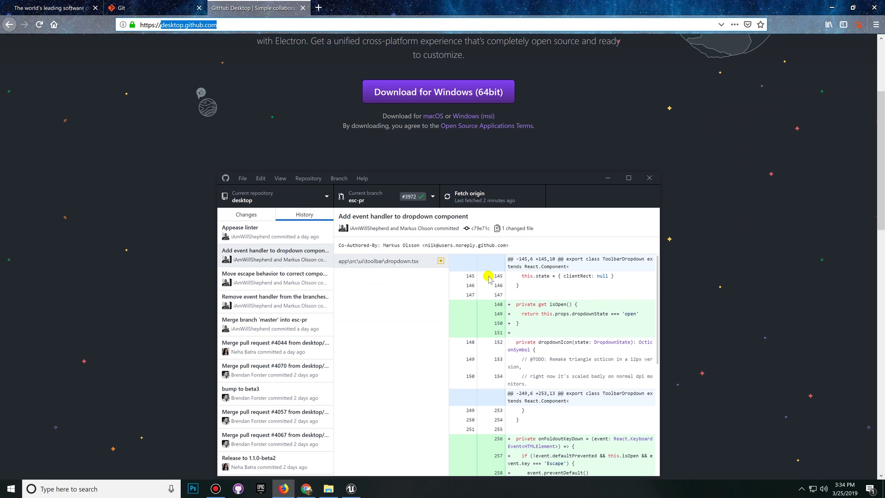
scroll(599, 246, down, 1)
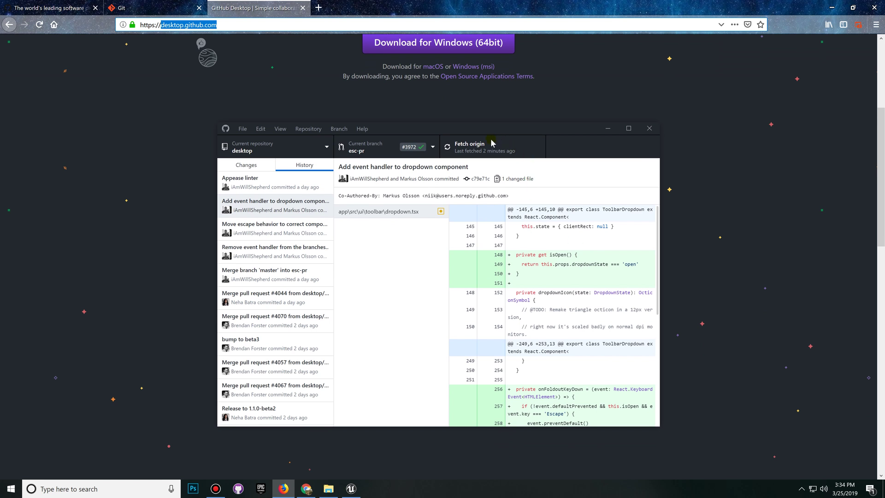
scroll(532, 125, up, 2)
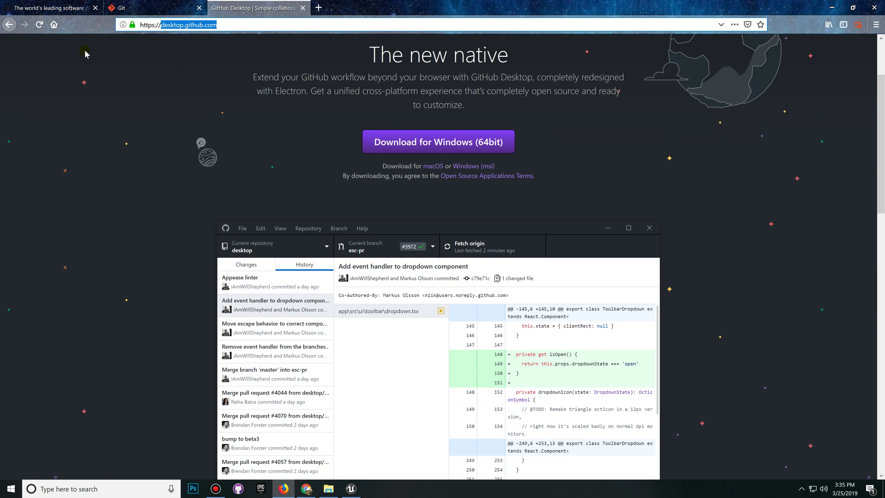
Glance at the GitHub and git-scm.com tabs, then return to GitHub Desktop
click(56, 8)
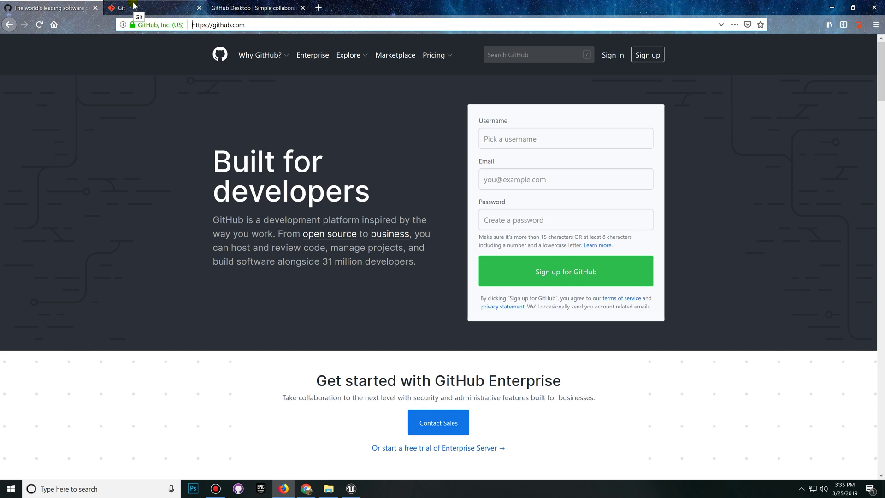
click(135, 5)
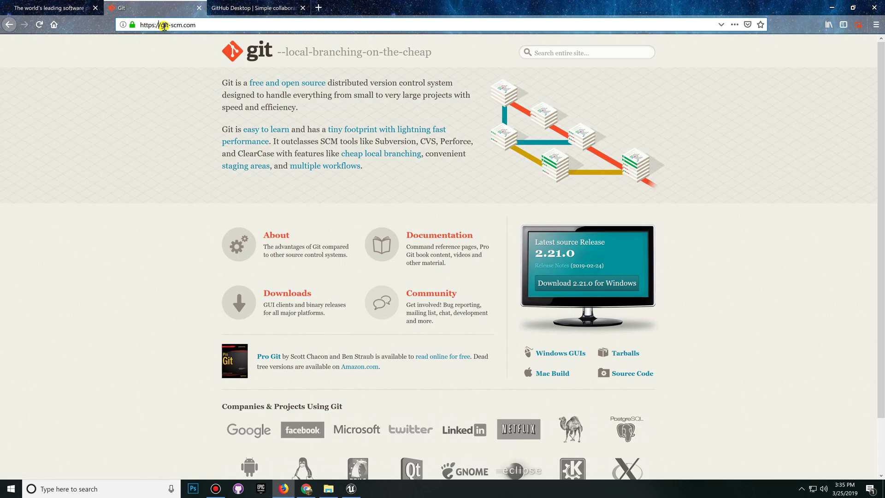
drag(164, 26, 217, 27)
click(264, 6)
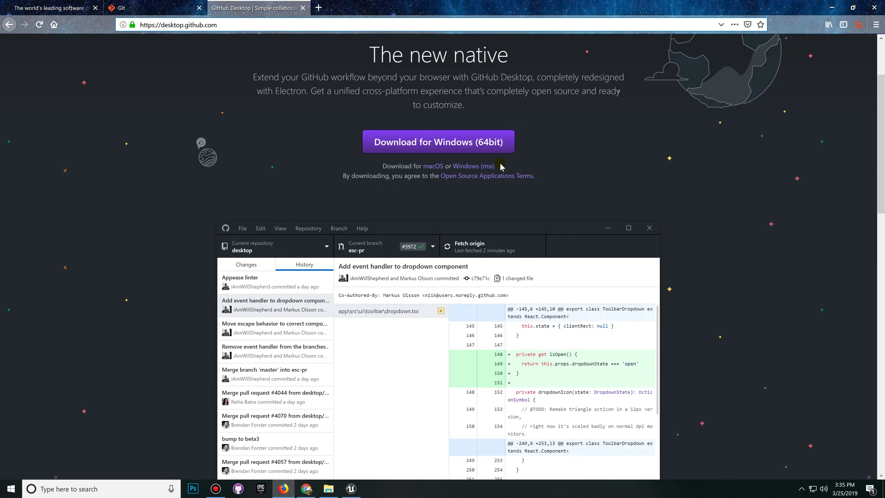
Minimize Firefox, bring up FirstPersonExampleMap in Unreal, and fly the camera over the arena
click(833, 7)
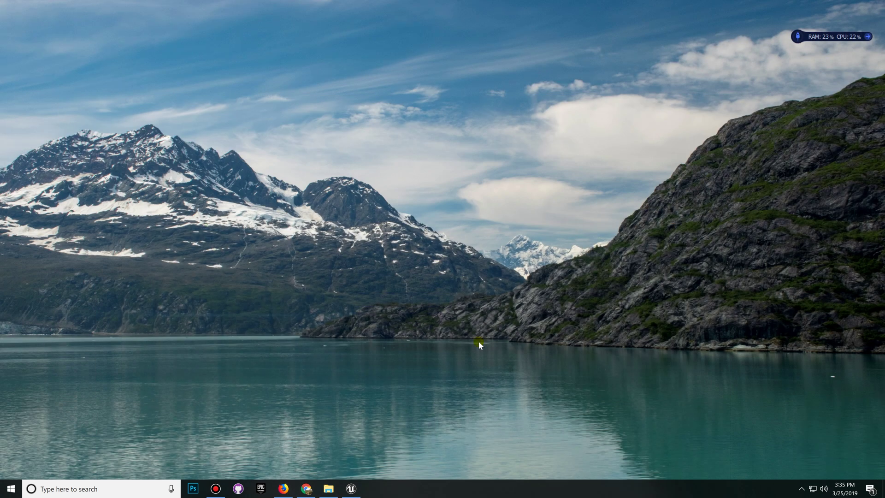
click(359, 490)
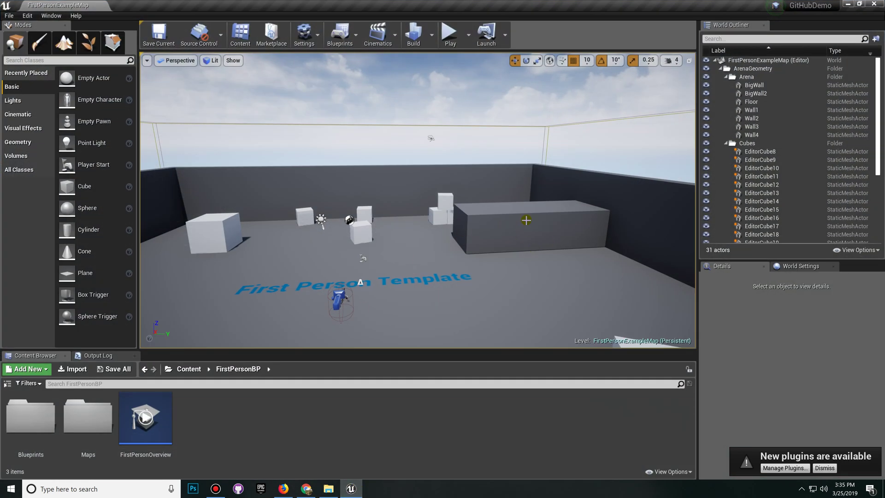
mouse_move(508, 258)
right_down()
mouse_move(508, 285)
mouse_move(470, 290)
mouse_move(434, 265)
mouse_move(508, 258)
right_up()
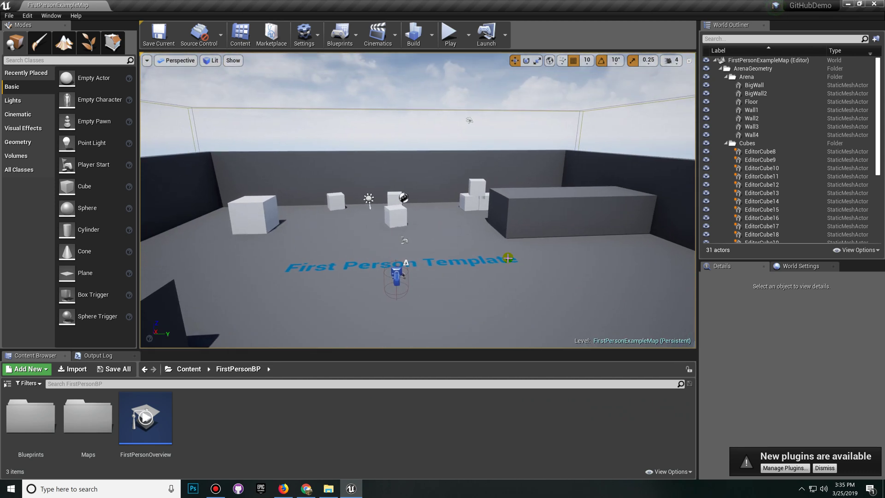
Start Connect to Source Control and choose Git (beta version) as the provider
click(207, 37)
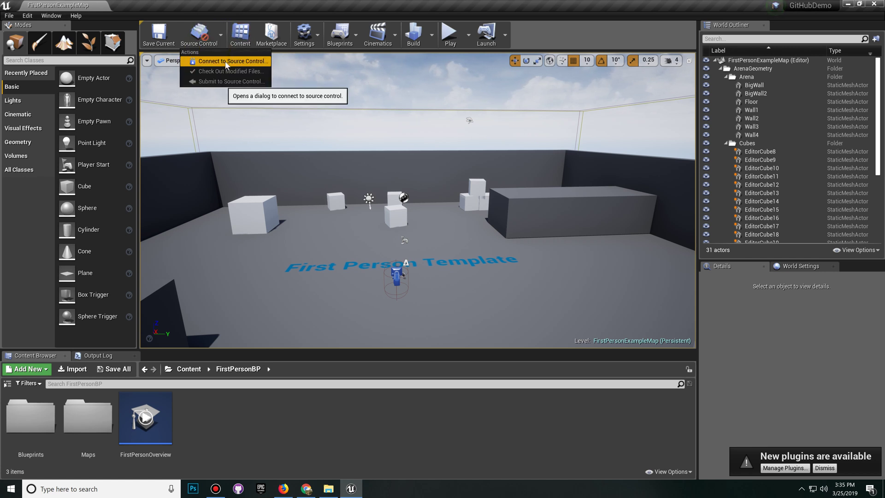
click(226, 63)
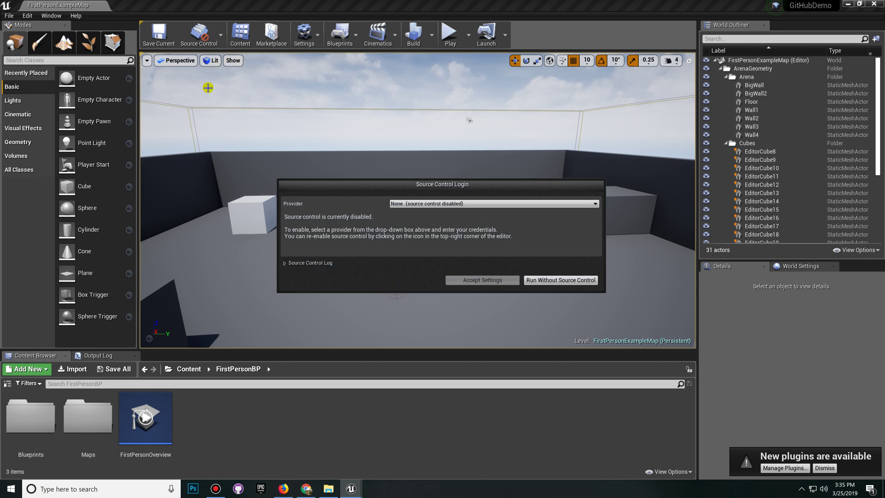
click(413, 204)
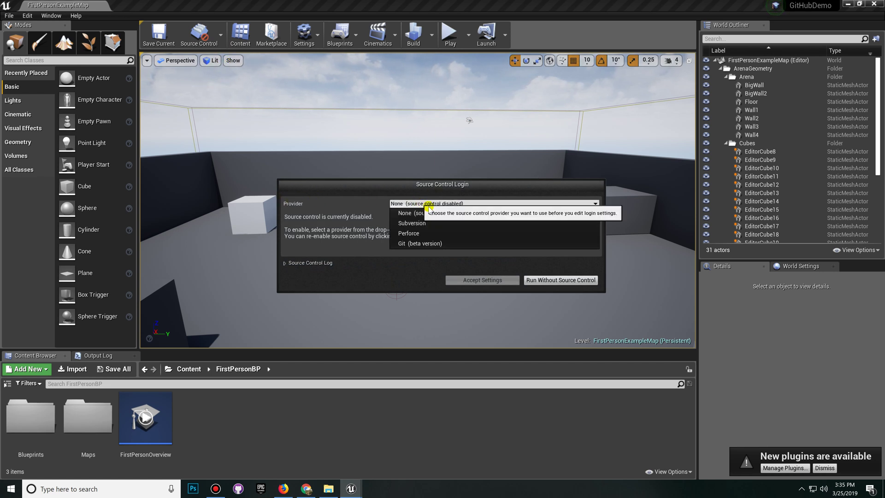
click(435, 245)
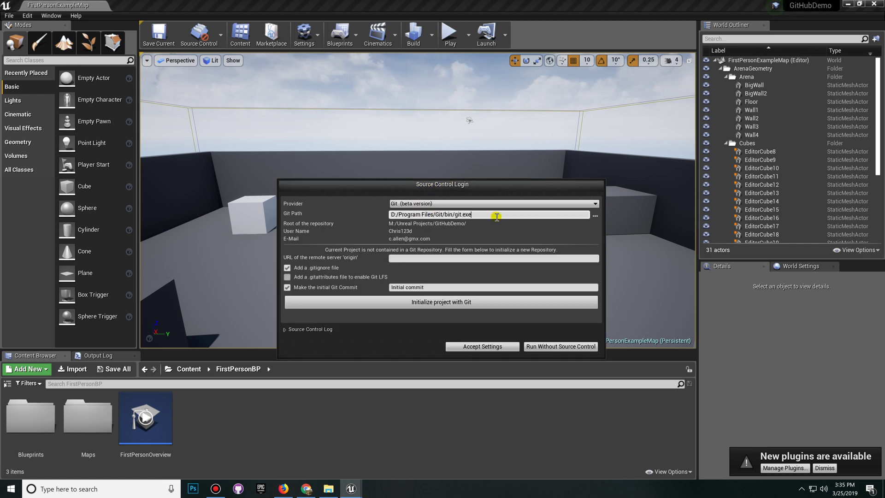
drag(497, 216, 371, 214)
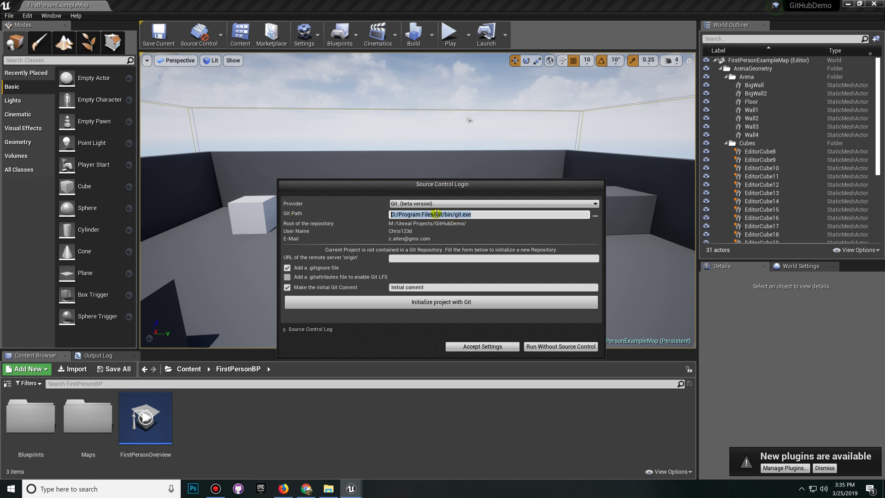
click(471, 216)
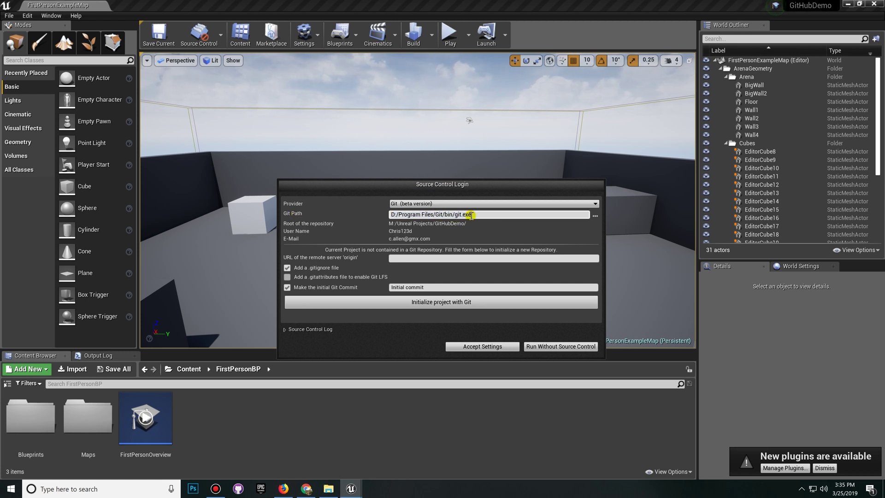
click(396, 216)
Check the git-scm.com site in Firefox, then reselect the Git path D:/Program Files/Git/bin/git.exe
mouse_move(283, 488)
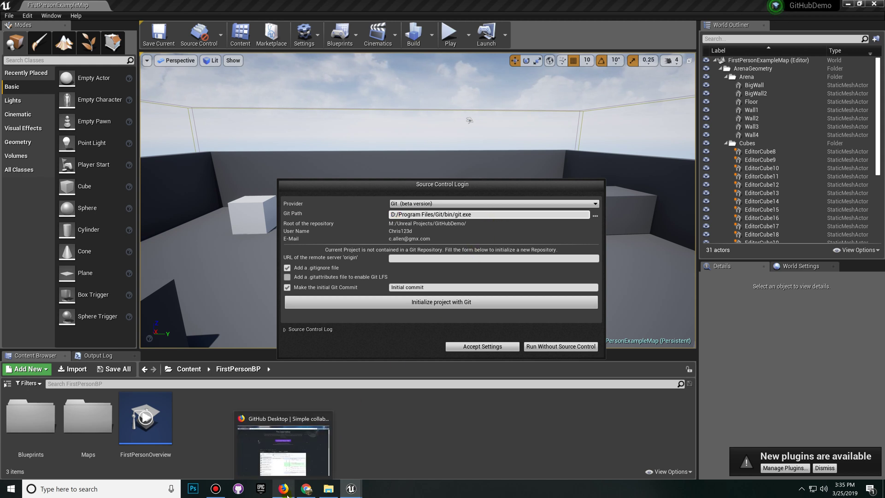
click(283, 452)
click(152, 7)
drag(165, 25, 208, 29)
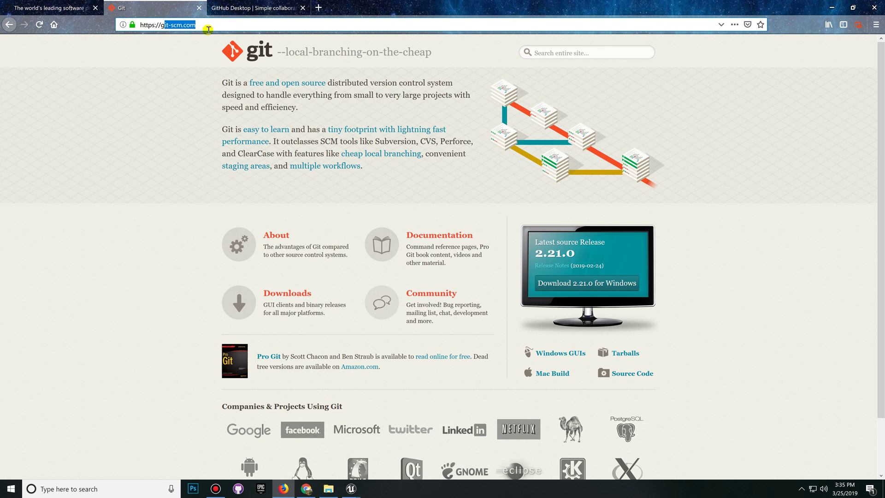
click(834, 8)
drag(473, 214, 386, 214)
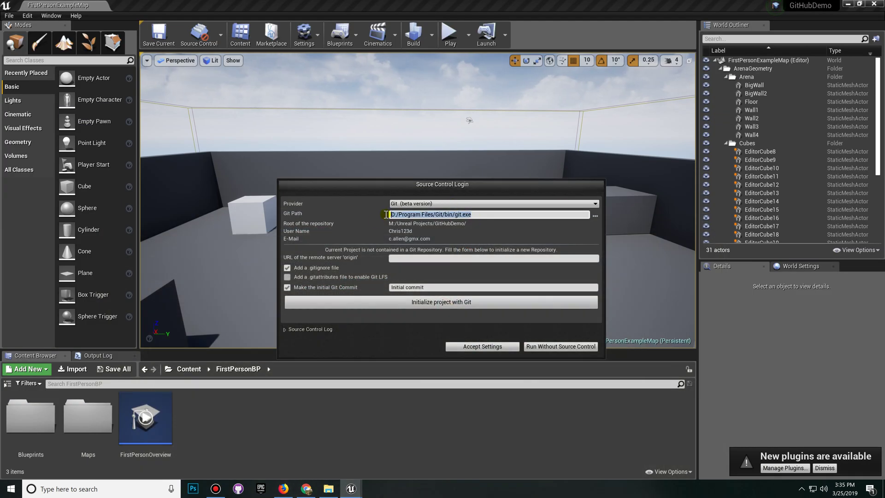
Initialize GitHubDemo as a Git repository on master and accept the source control settings
click(395, 215)
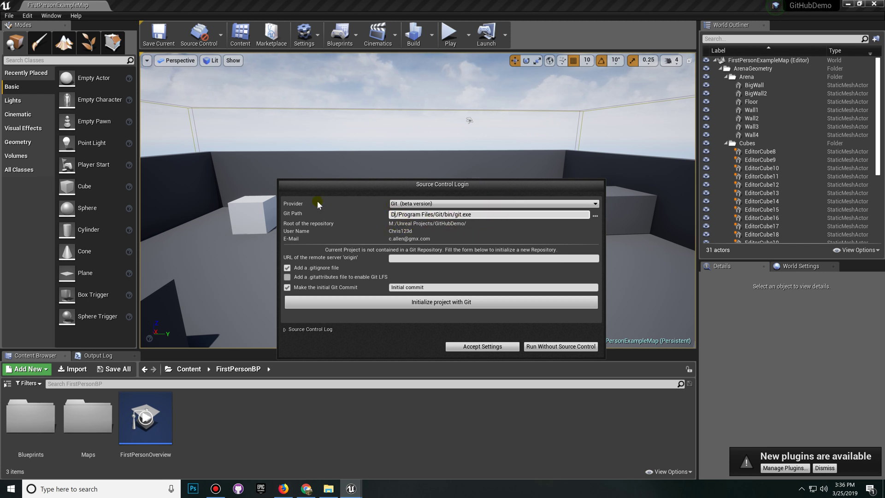
click(395, 215)
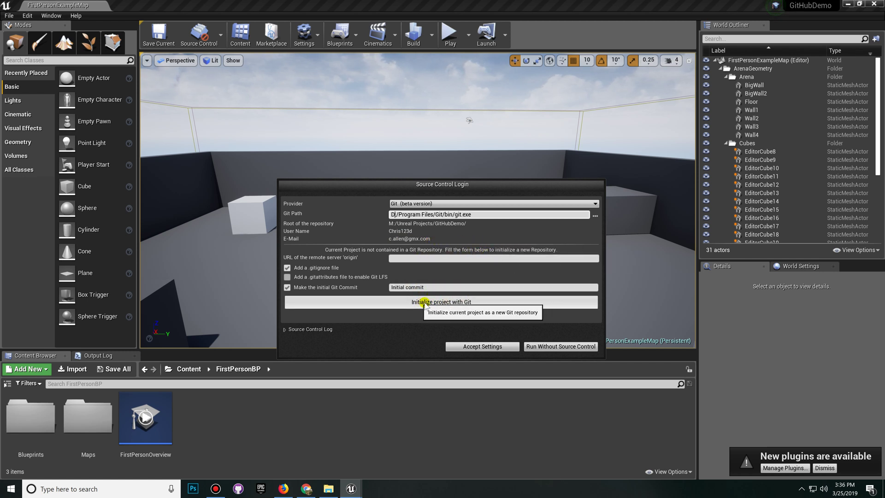
click(474, 304)
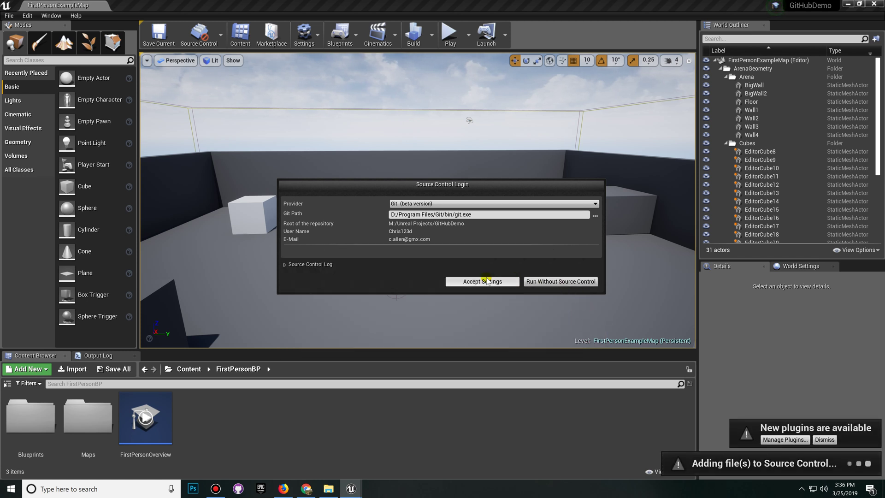
click(483, 281)
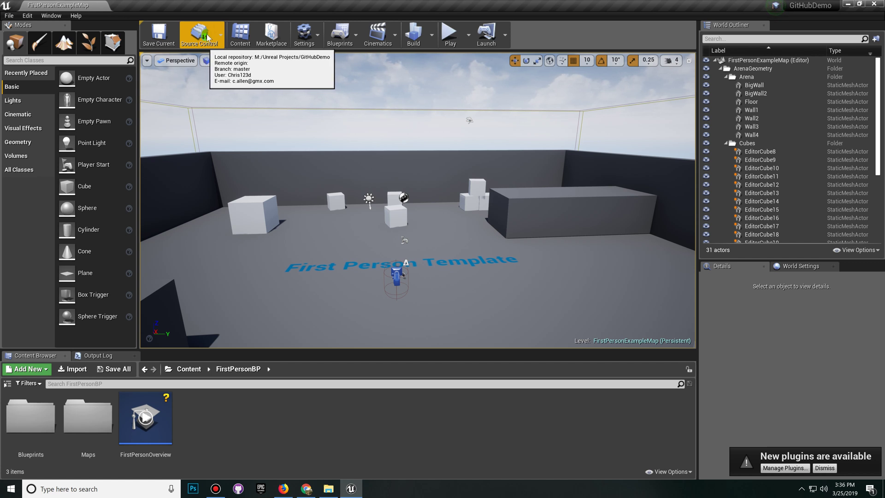
Submit all project files to Git with the changelist description 'First Push'
click(211, 38)
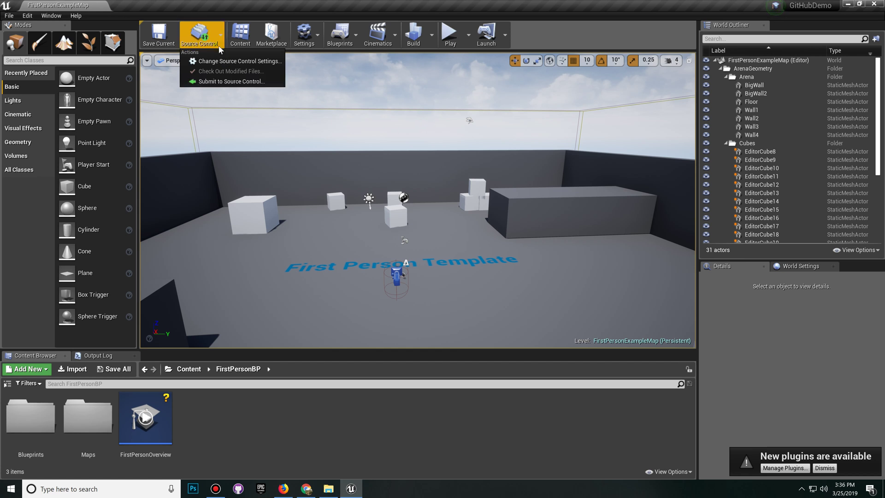
click(220, 82)
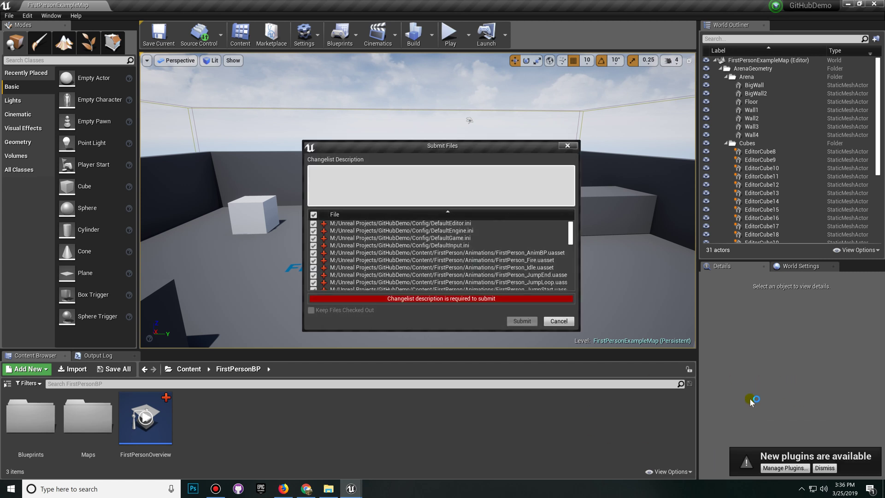
scroll(382, 236, down, 10)
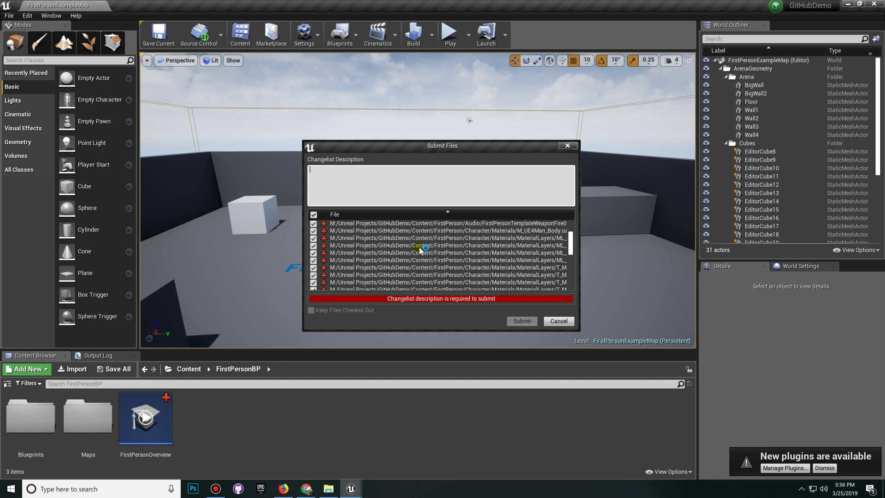
drag(570, 263, 561, 226)
click(397, 188)
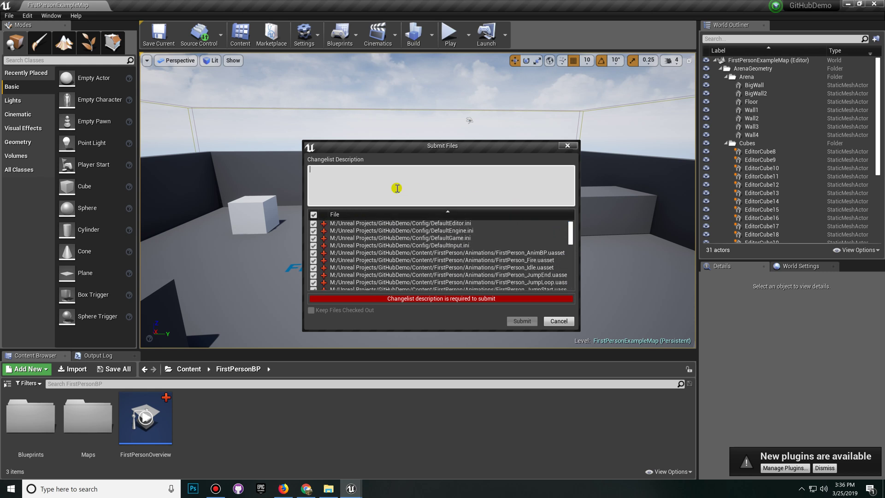
text(First Push)
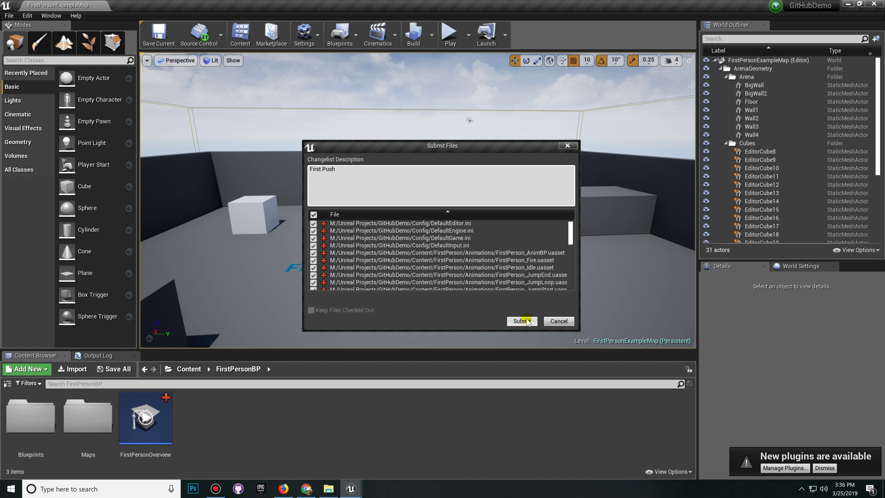
click(522, 321)
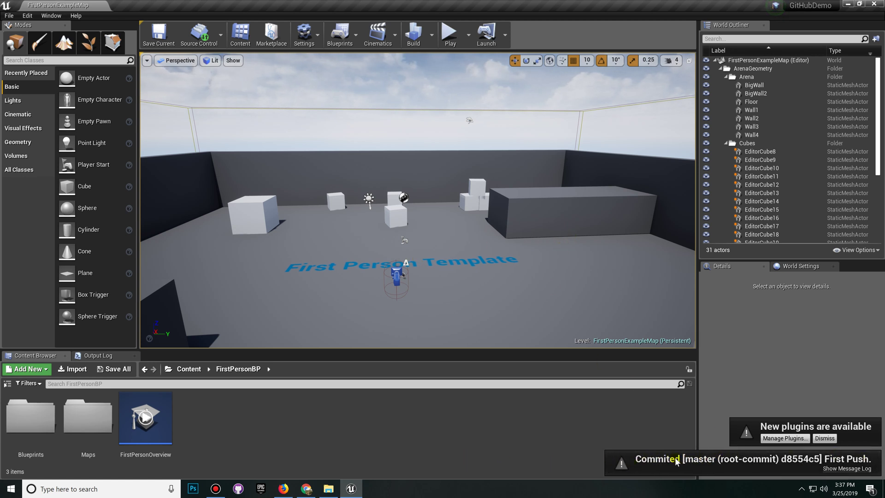
Add the GitHubDemo folder in GitHub Desktop via File > Add local repository
click(239, 490)
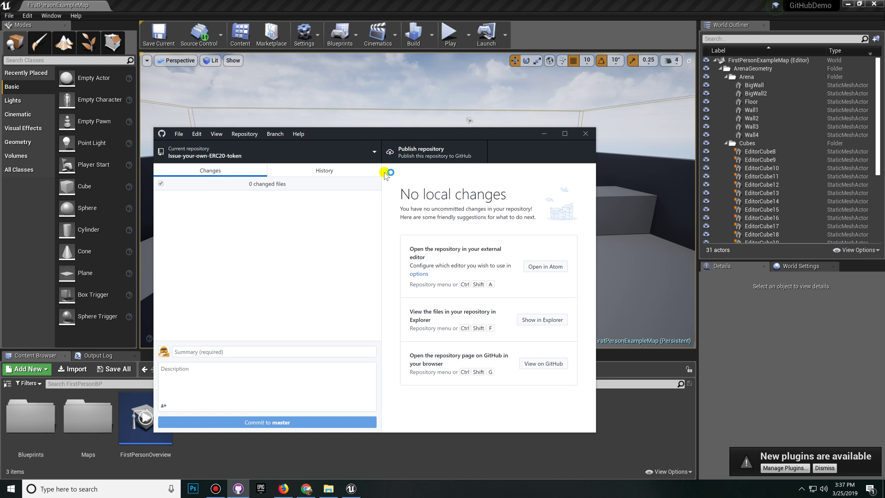
click(179, 135)
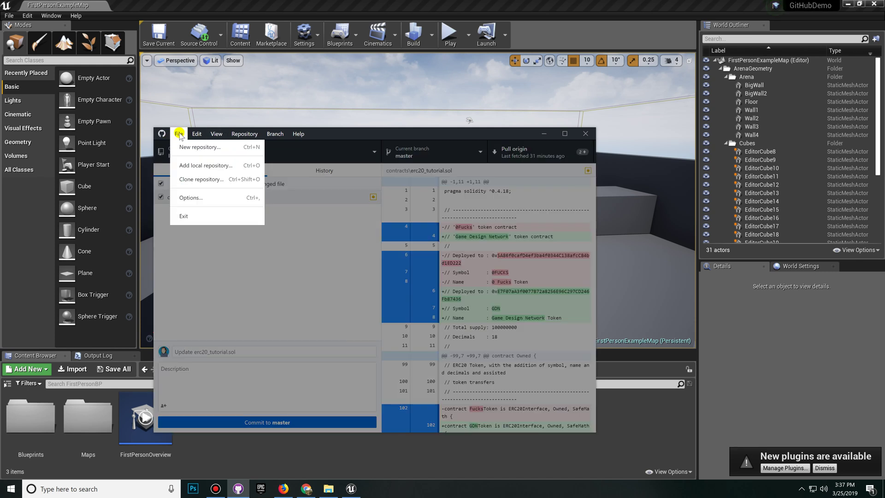
click(210, 166)
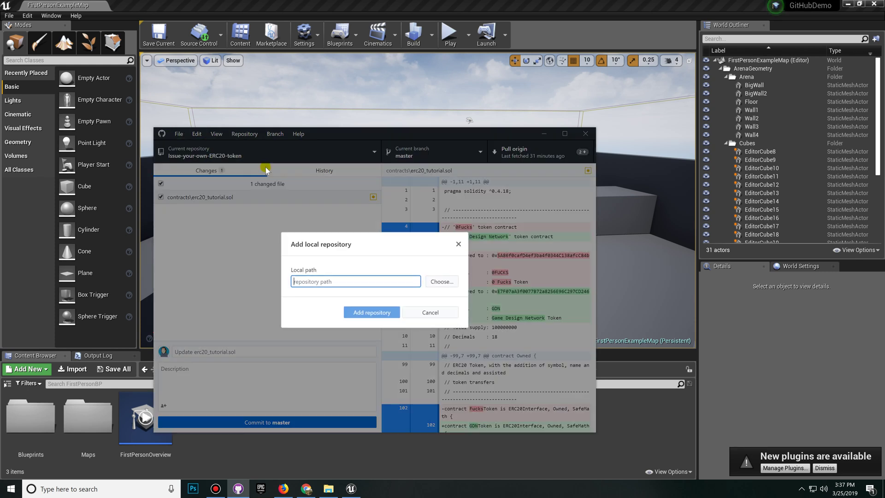
click(440, 281)
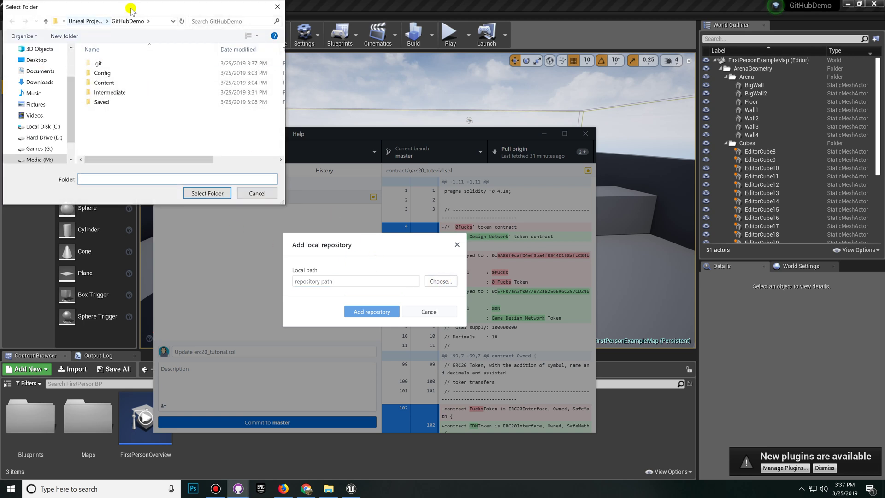
drag(138, 9, 464, 114)
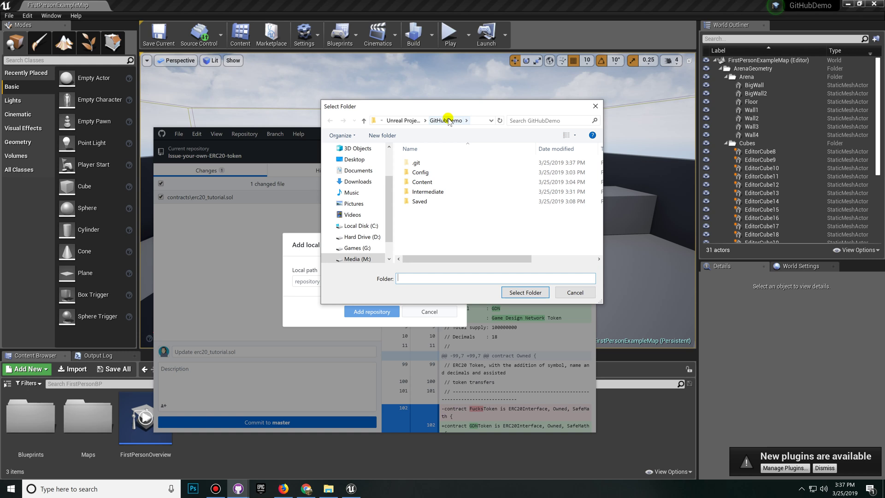
click(527, 292)
click(378, 312)
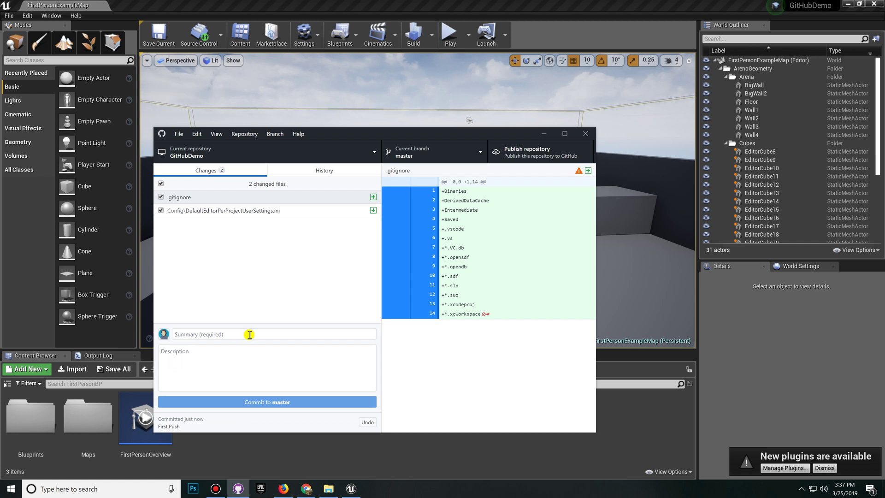
Publish GitHubDemo to GitHub.com with 'Keep this code private' checked
click(539, 157)
click(394, 338)
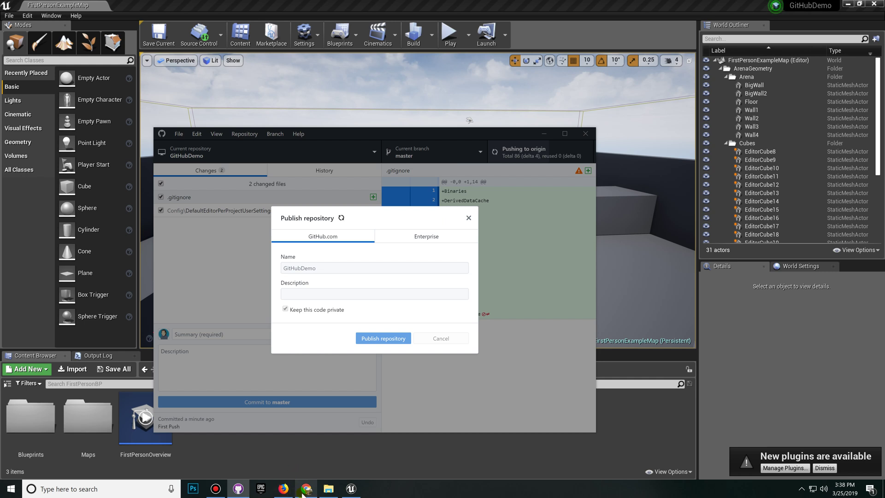
Open the GitHubDemo repository from the GitHub dashboard and go to its Settings page
click(307, 464)
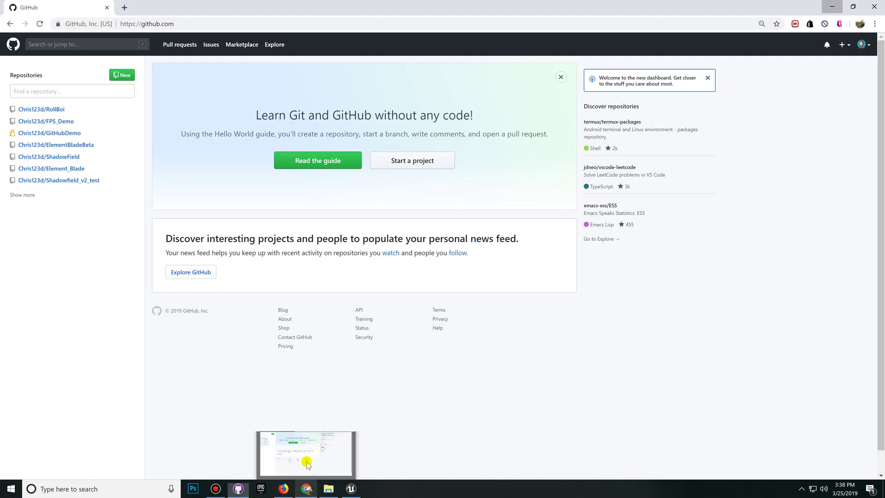
click(164, 23)
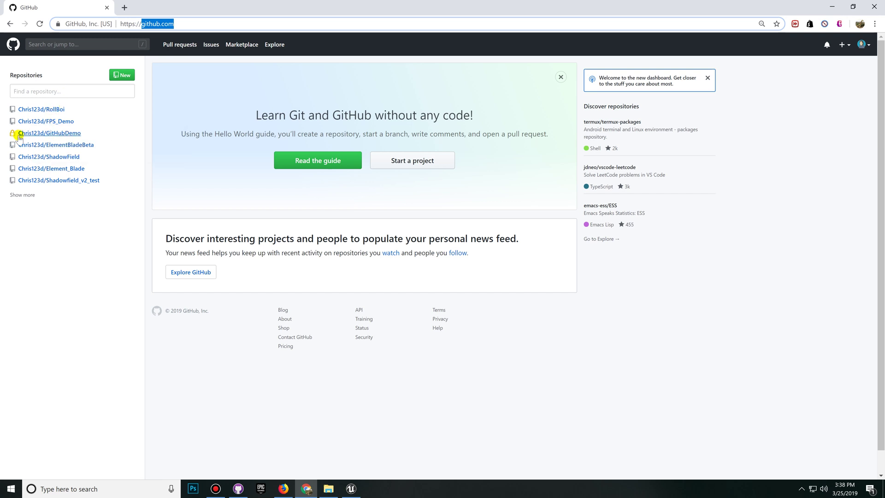
mouse_move(10, 137)
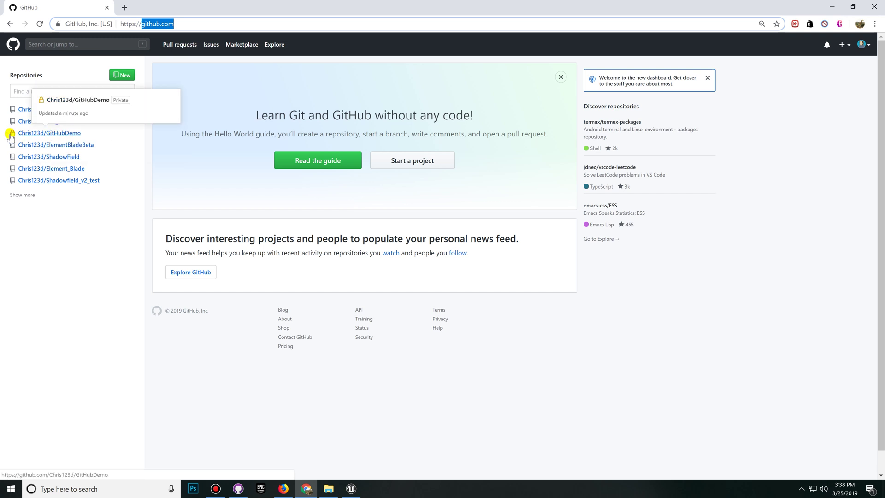
click(58, 133)
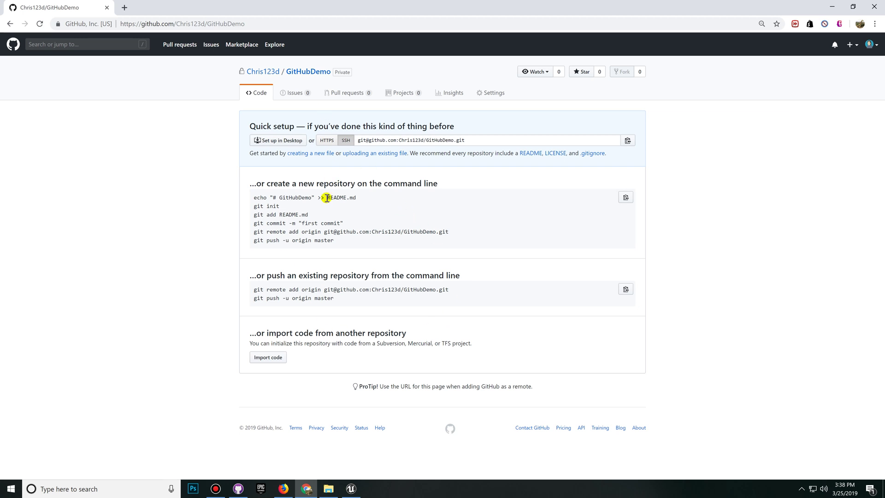
click(490, 92)
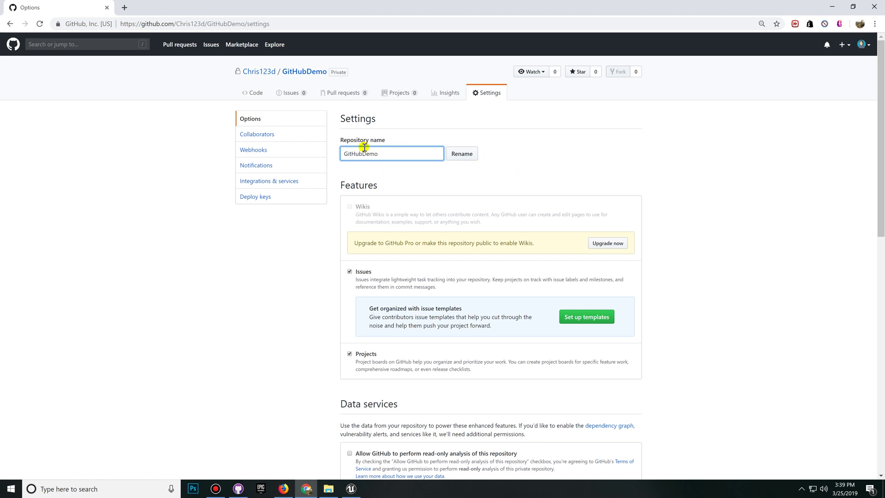
Show GitHubDemo's Collaborators settings page, with no collaborators and 0 of 3 slots used
click(290, 135)
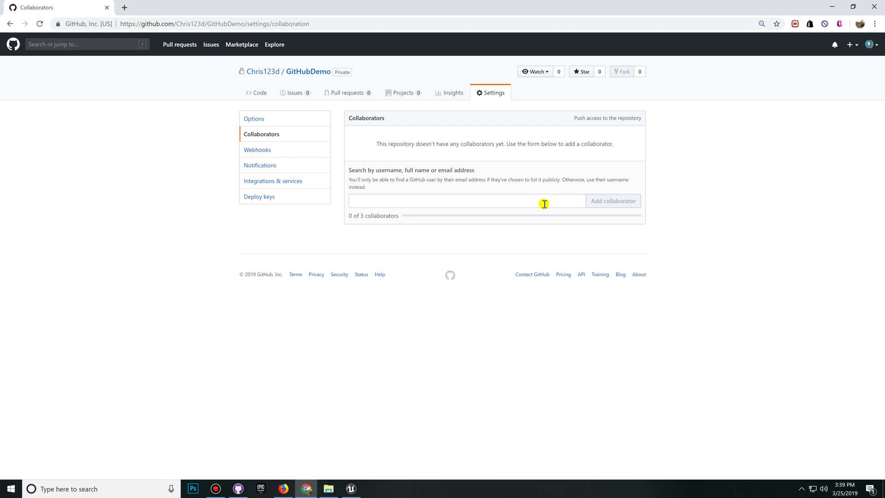
click(455, 197)
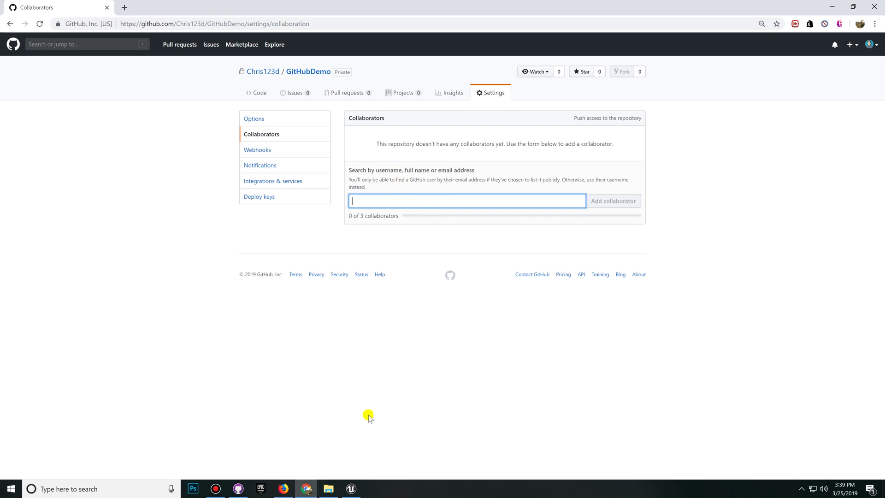
key(F5)
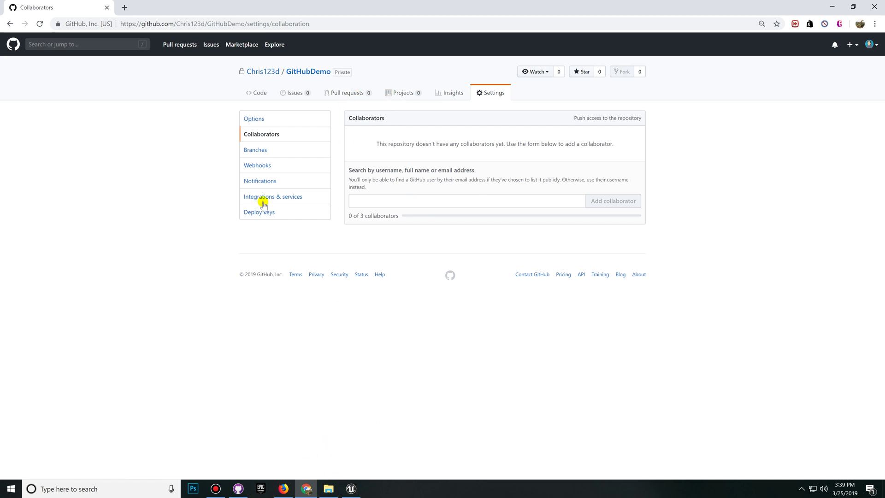
Check GitHubDemo's files, Content folder and master-only branch list online, then return to GitHub Desktop
click(261, 93)
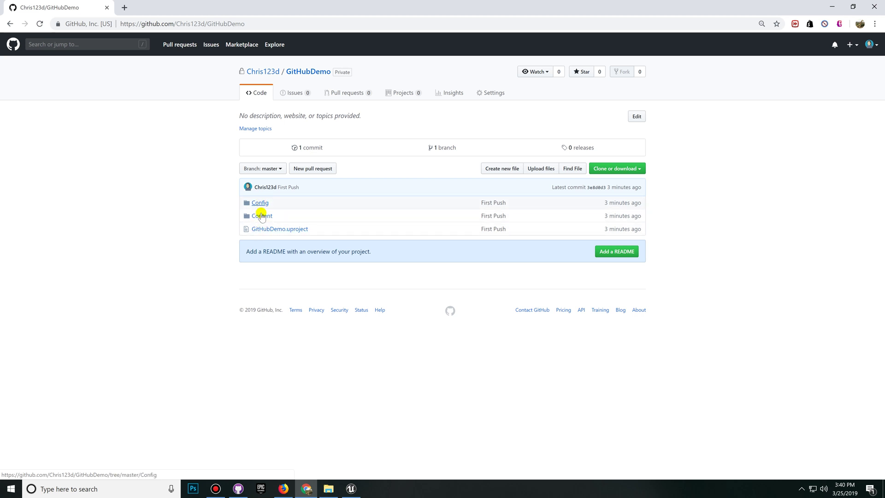
click(259, 215)
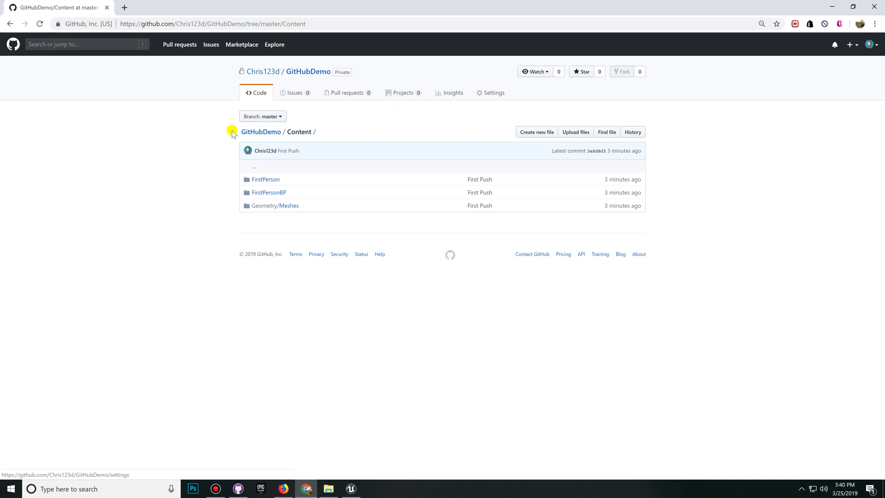
click(262, 132)
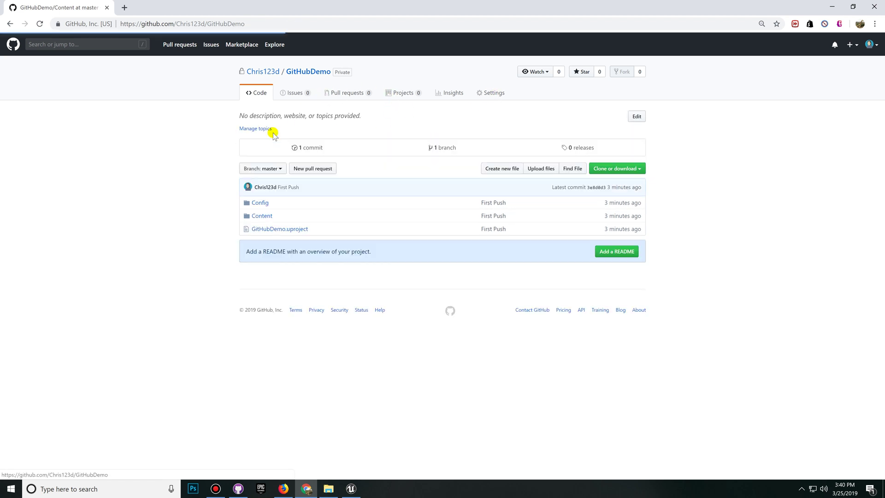
click(445, 147)
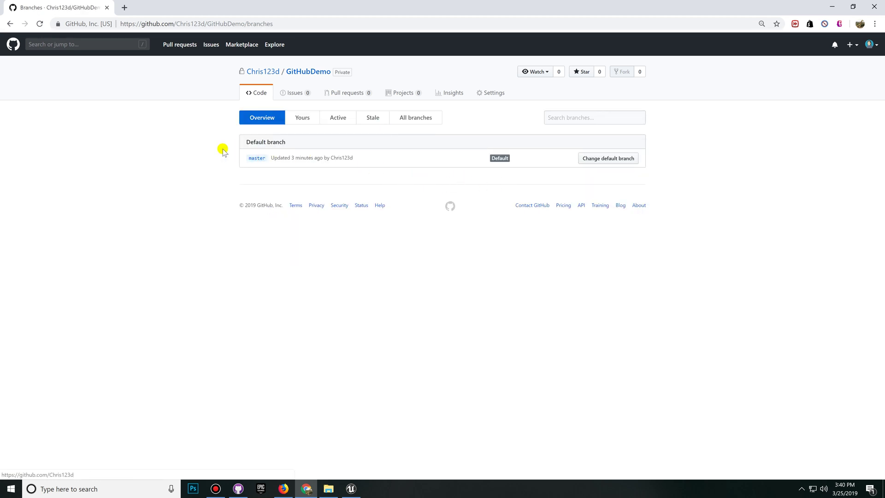
mouse_move(316, 157)
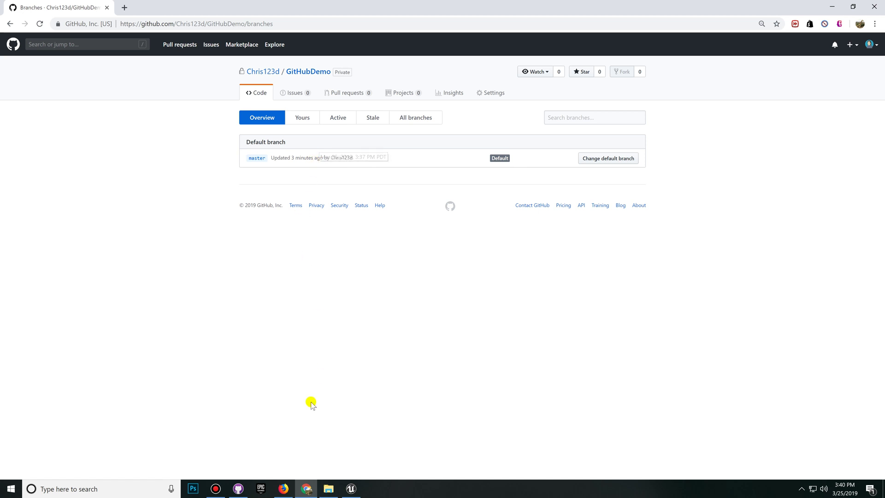
click(238, 489)
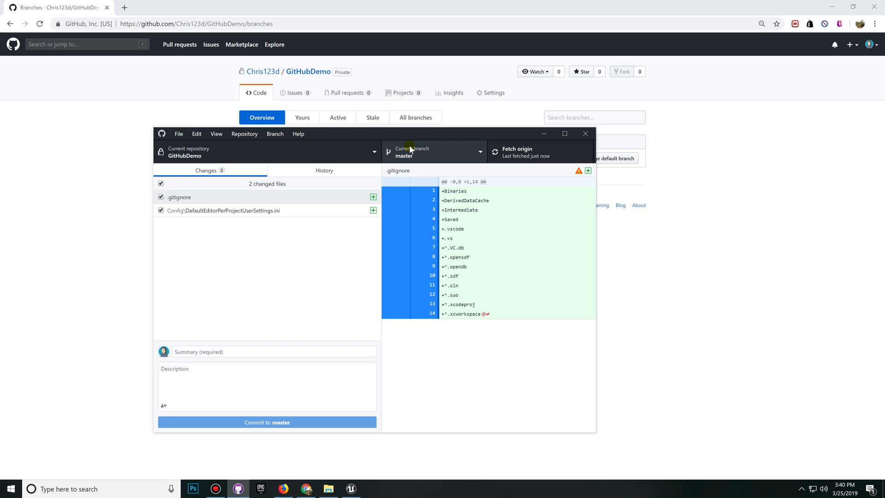
Create the branch MyBranch from master and publish it to origin
click(468, 154)
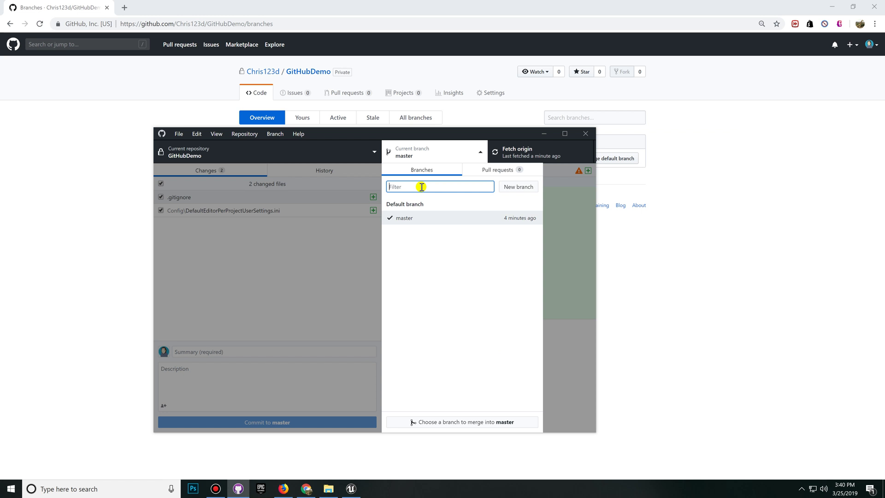
text(MyBranch)
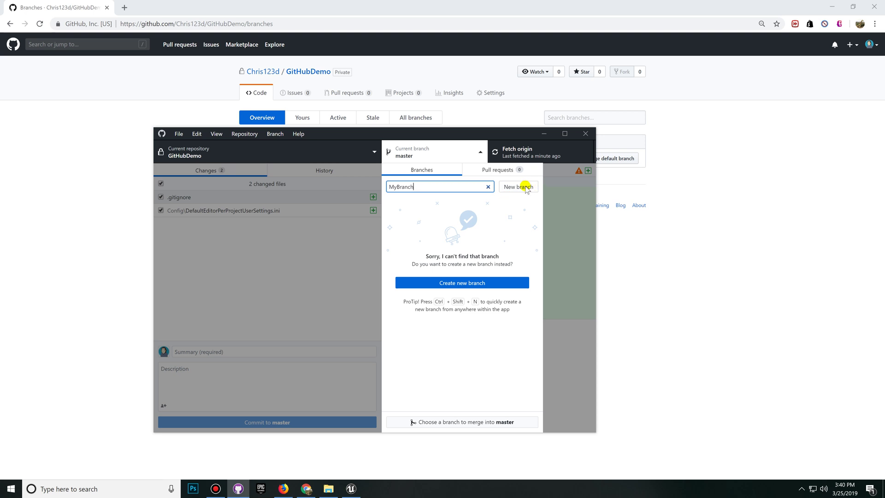
click(530, 187)
click(382, 320)
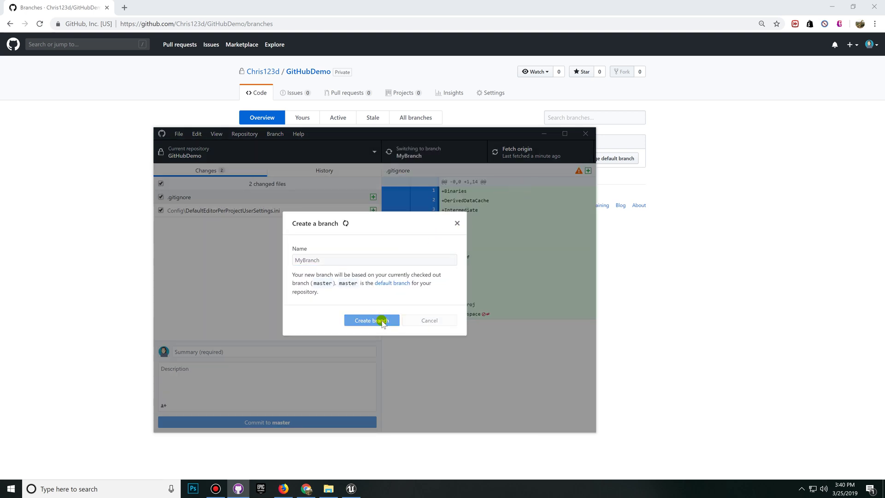
click(512, 152)
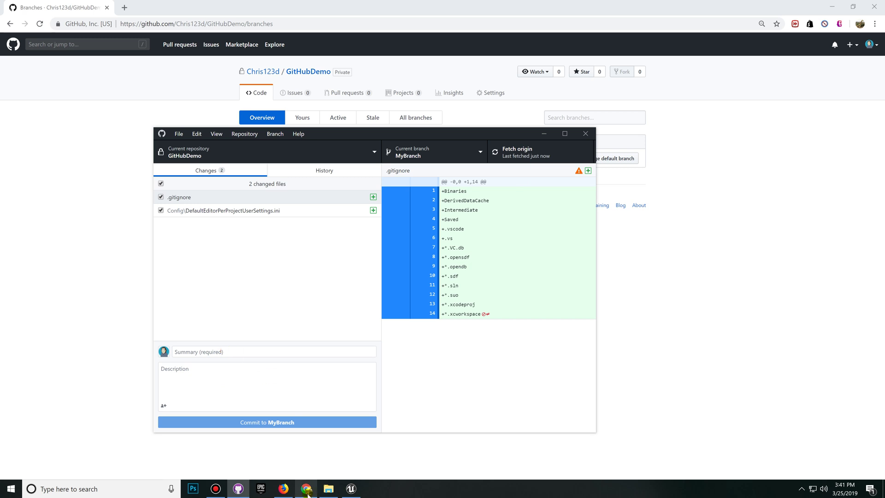
click(351, 489)
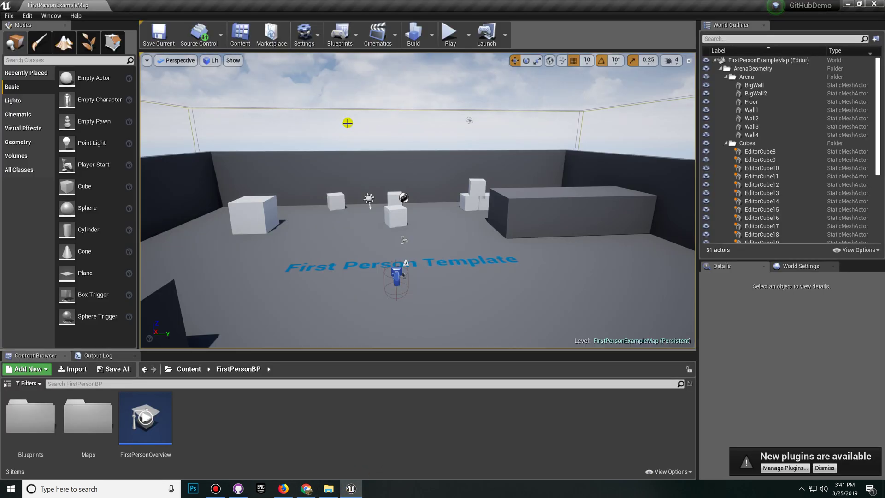
Shift EditorCube11 to the right, try a source control submit, and Alt-drag a duplicate forward
click(399, 213)
drag(410, 213, 441, 213)
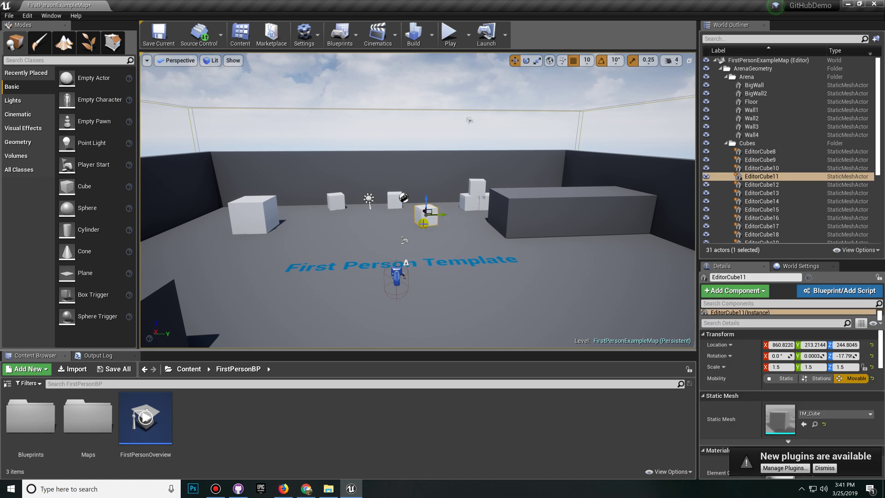
click(199, 33)
click(220, 79)
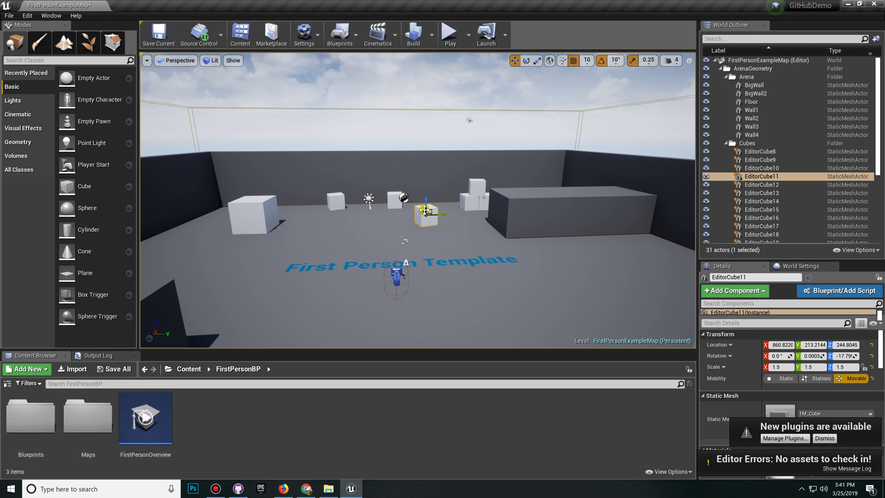
alt+drag(425, 211, 468, 276)
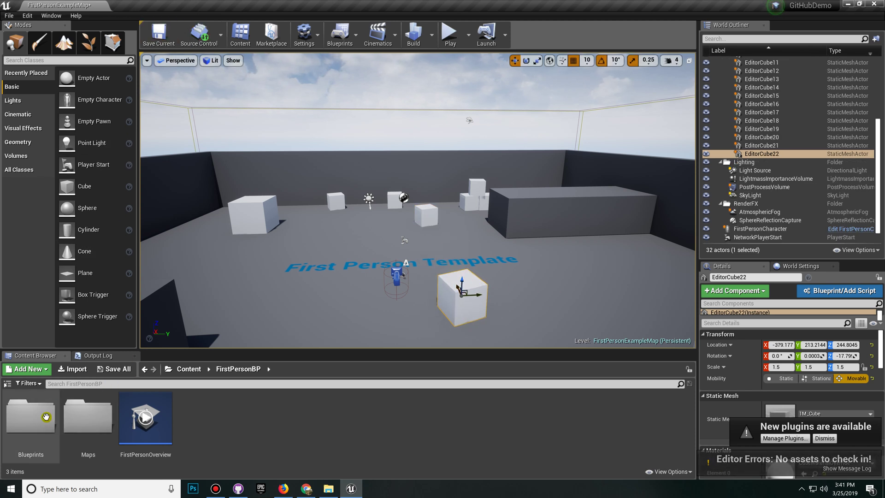
Drop a 1M_Cube from Geometry/Meshes onto the arena floor, then try a source control submit
click(14, 406)
click(7, 383)
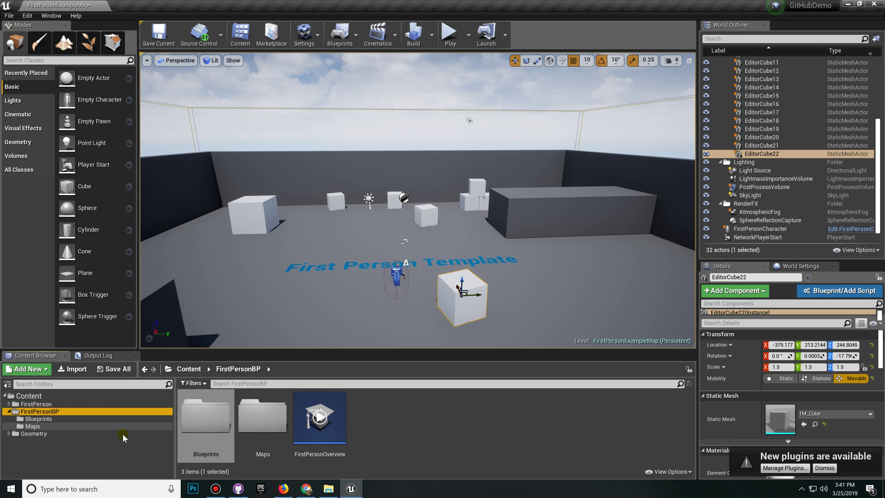
click(41, 434)
double_click(185, 425)
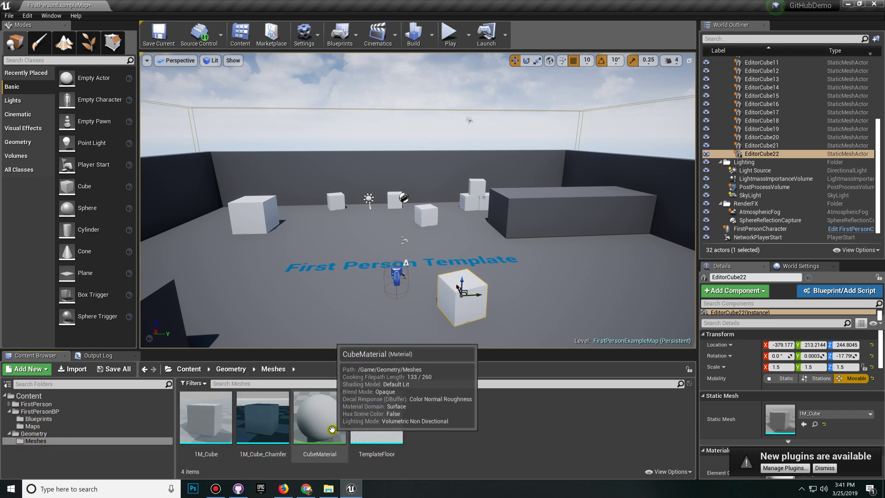
drag(318, 420, 330, 241)
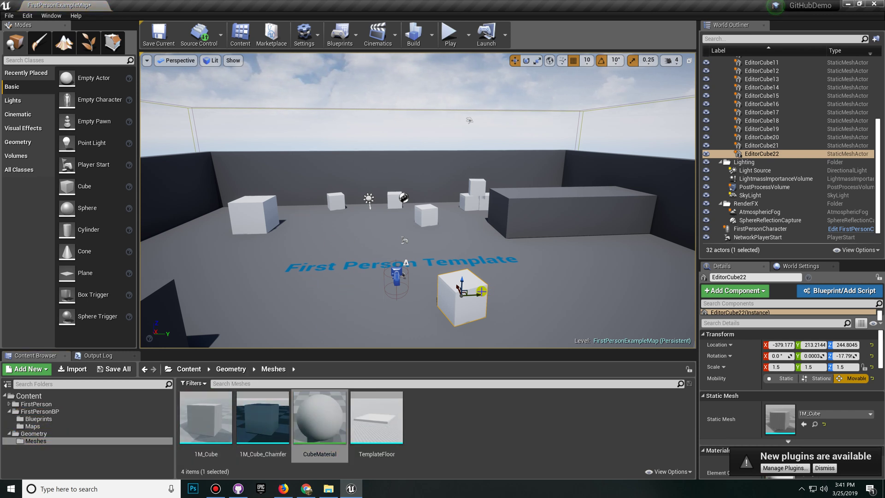
drag(319, 417, 354, 282)
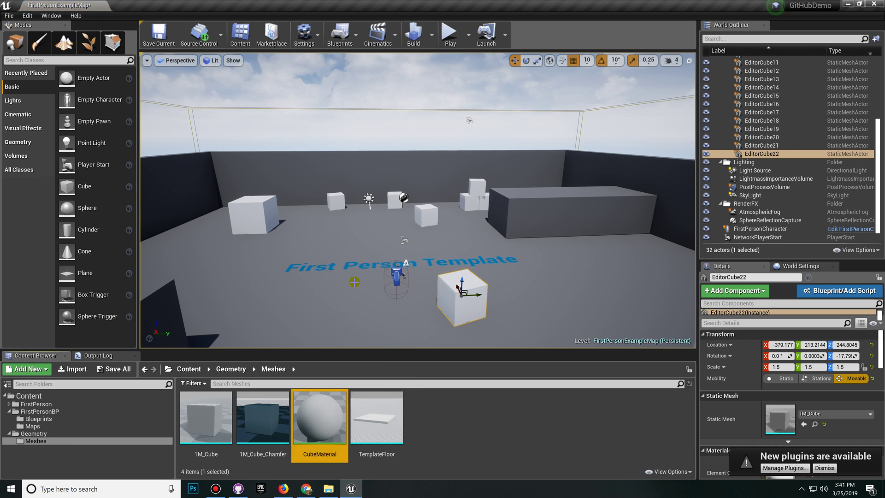
drag(215, 447, 313, 279)
click(198, 34)
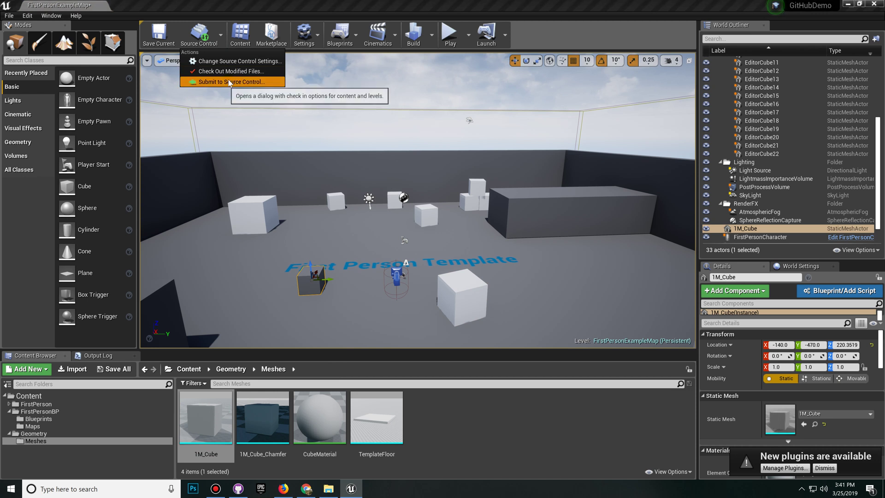
click(236, 83)
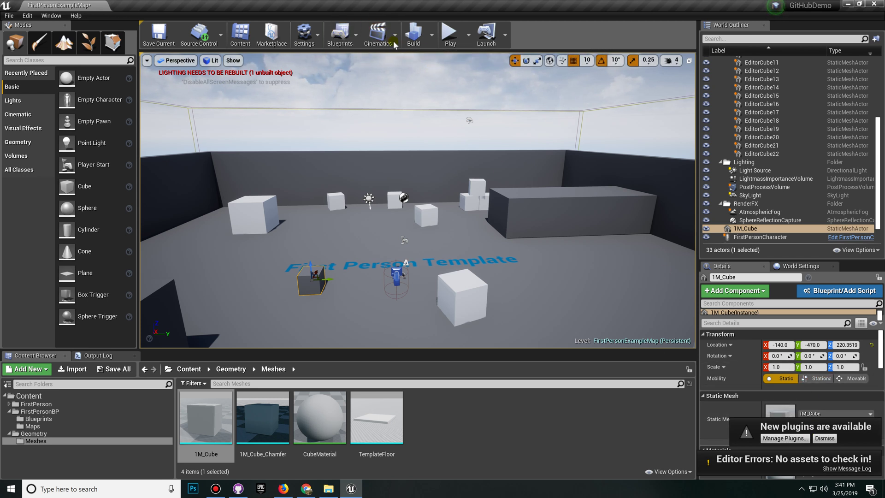
Build lighting only, then open Submit to Source Control for the .umap and BuiltData files
click(432, 35)
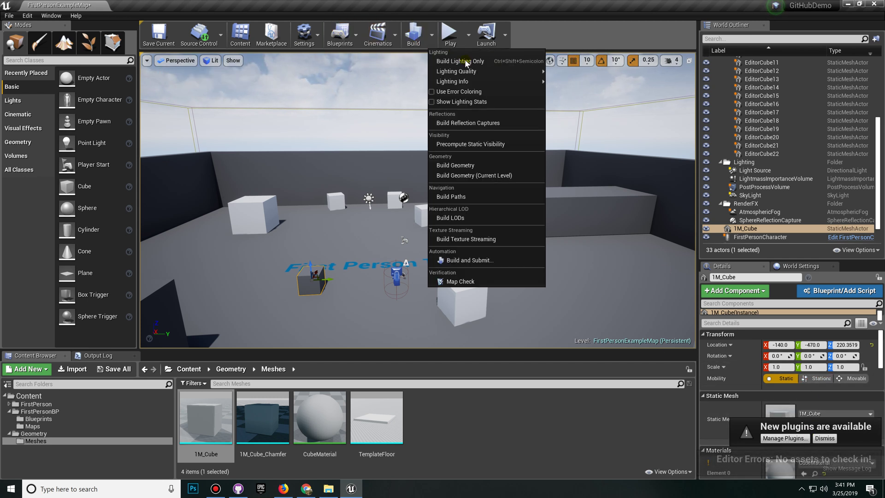
click(467, 62)
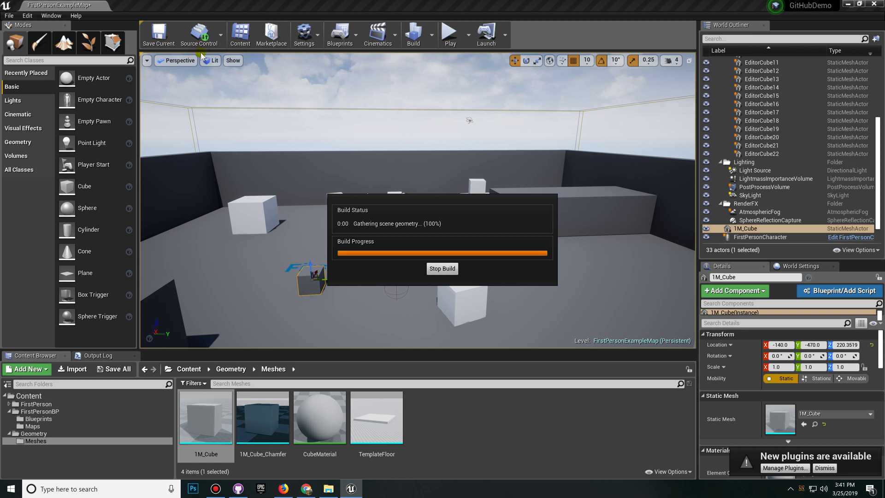
click(159, 39)
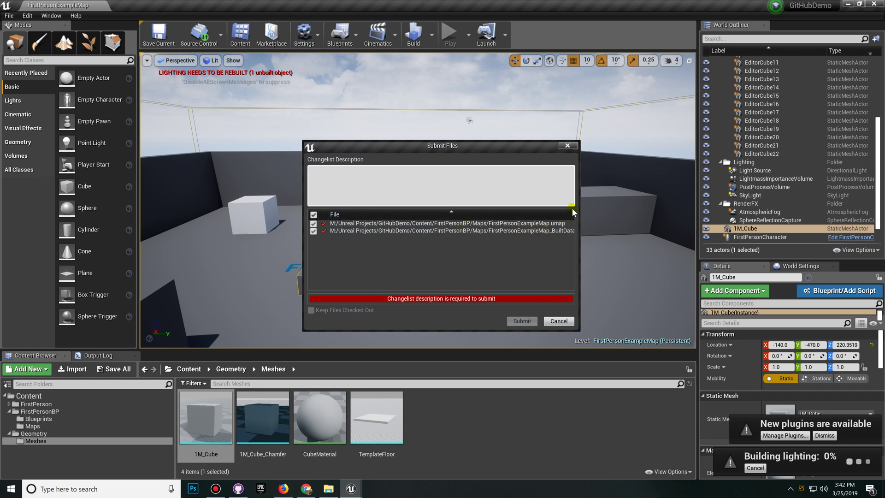
Submit the .umap and BuiltData files with the changelist description 'NewMap'
text(NewMap)
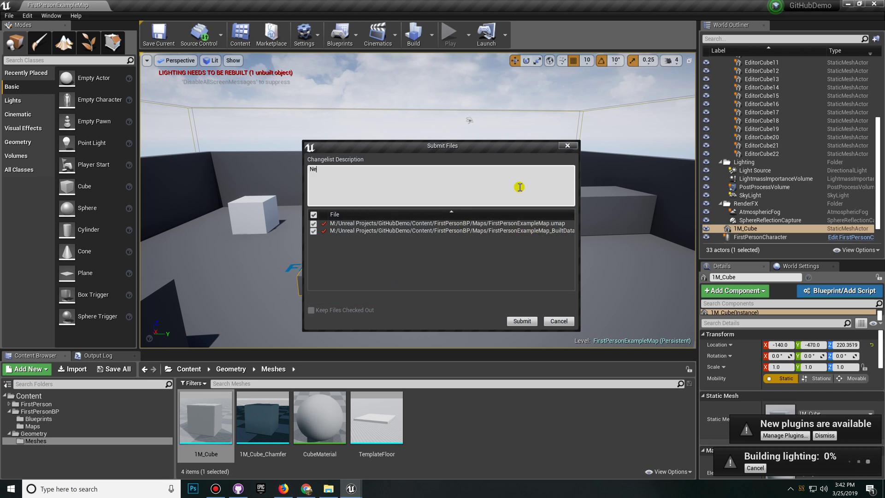
click(527, 323)
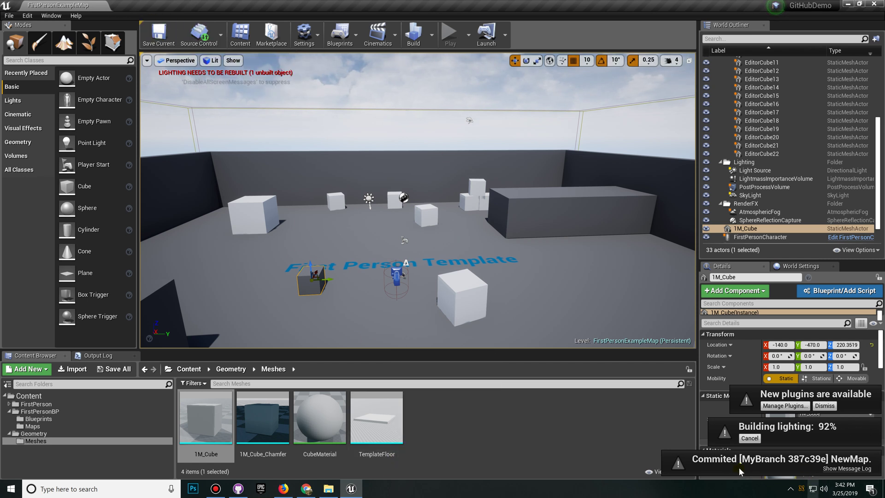
Commit the remaining changes to MyBranch with summary 'New Change' and push both commits to origin
click(238, 489)
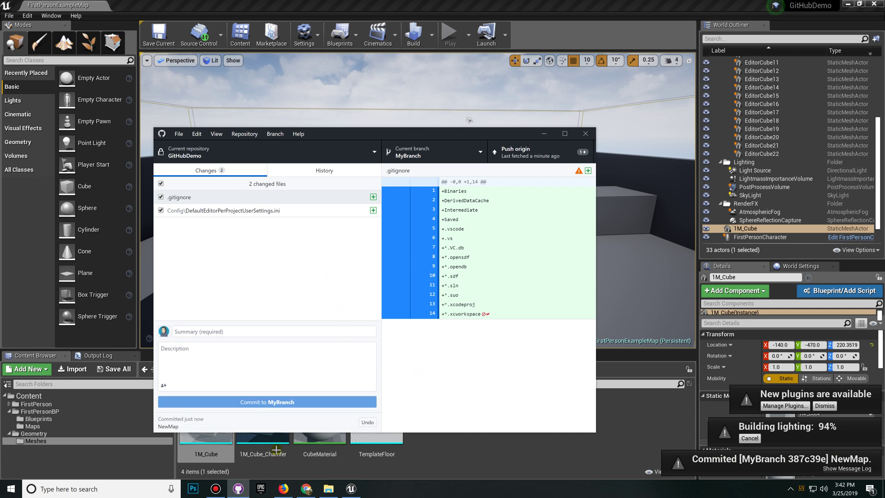
click(226, 331)
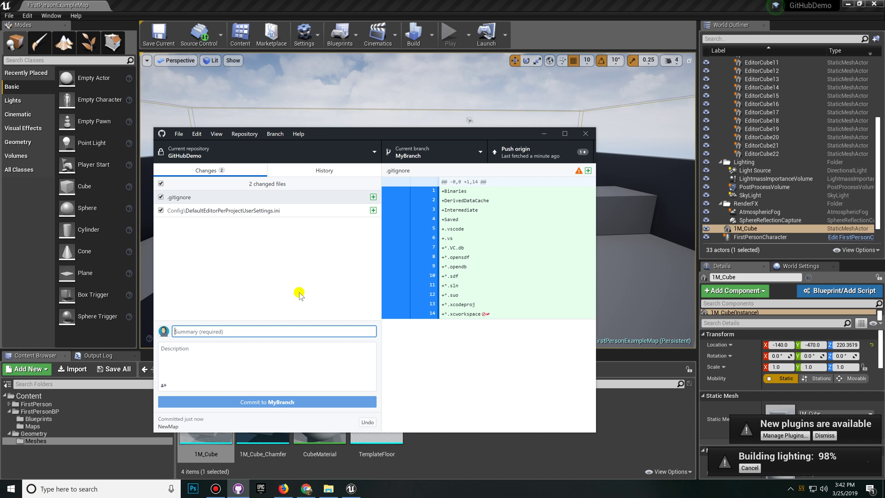
text(New Change)
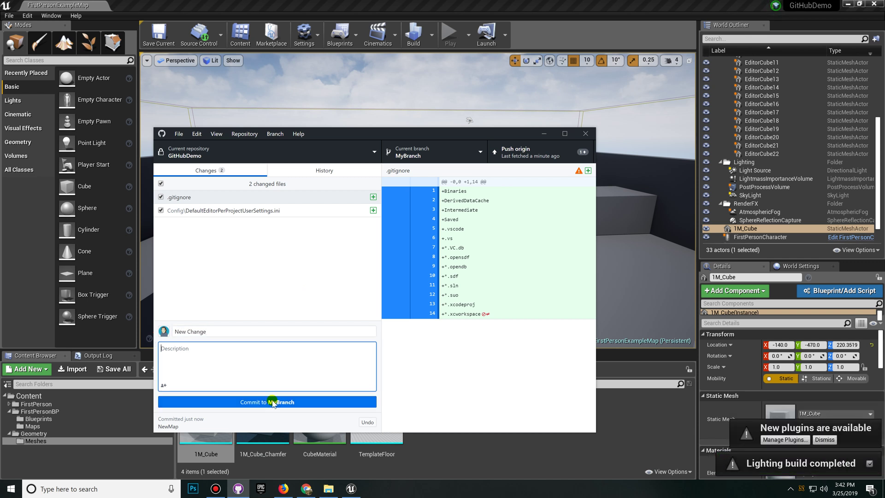
click(271, 402)
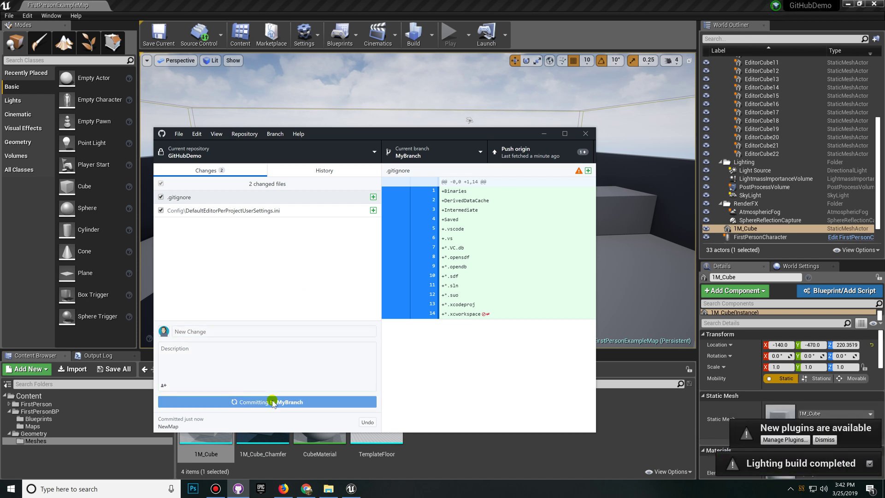
click(542, 157)
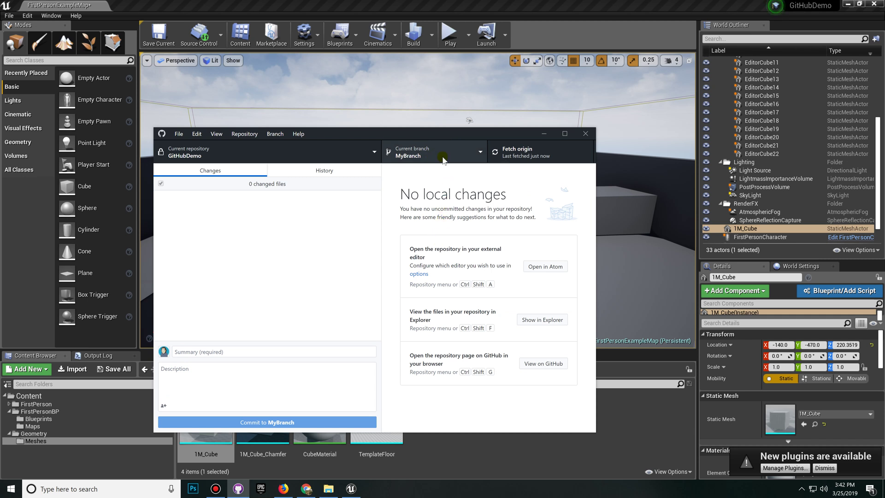
click(447, 156)
click(567, 205)
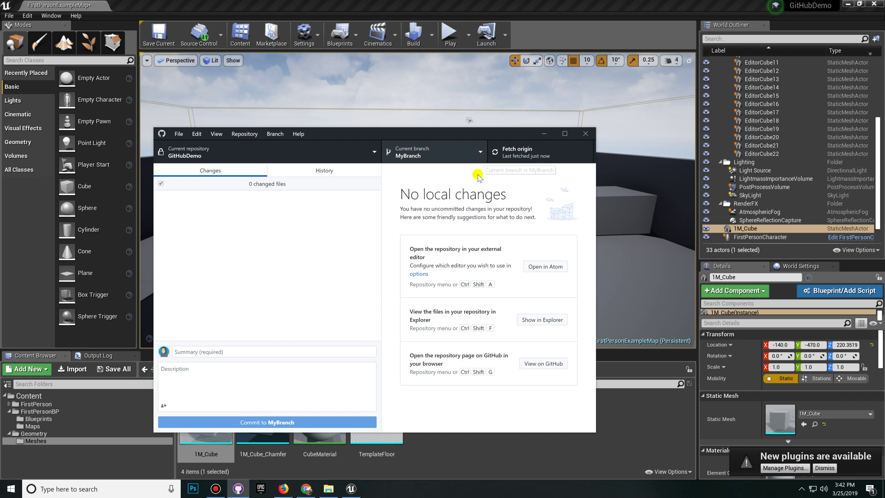
click(532, 156)
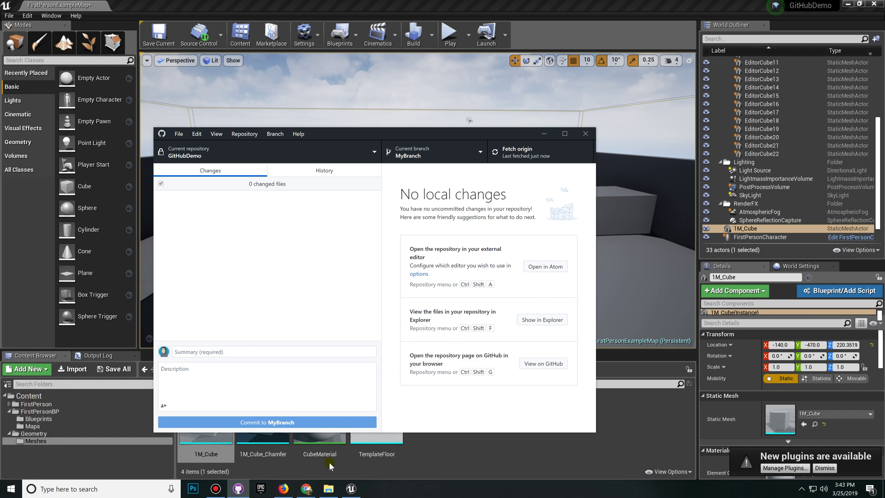
drag(532, 125, 550, 58)
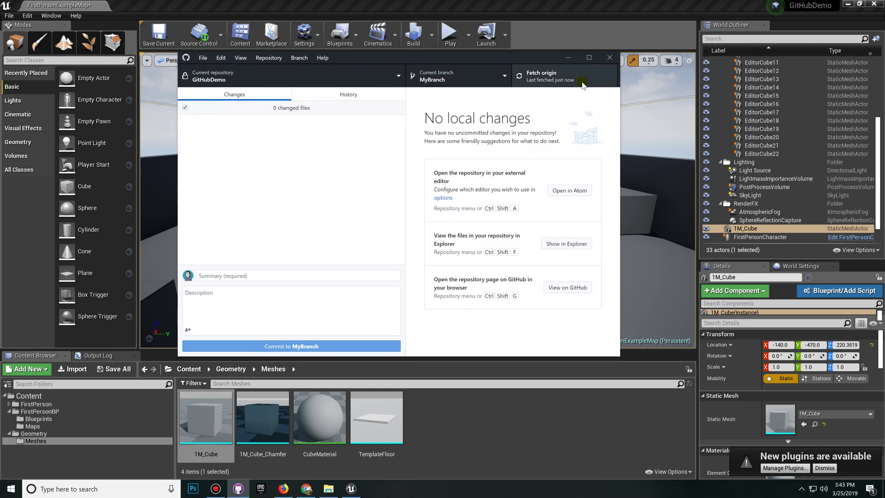